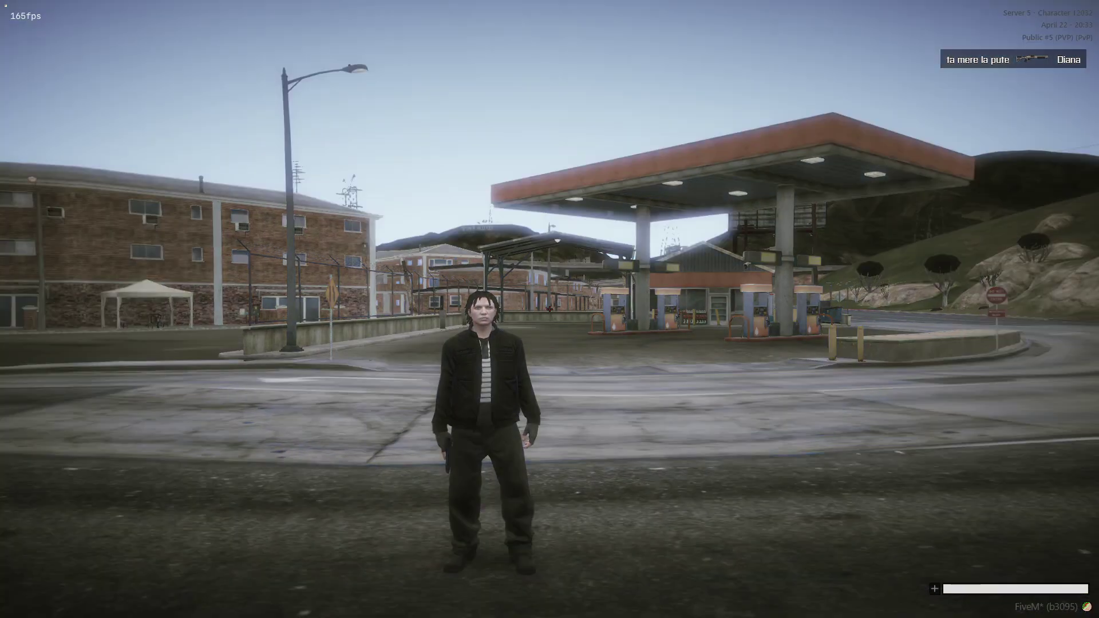
# Step: Open the in-game settings and examine the Display options
pyautogui.press('Escape')
pyautogui.click(701, 119)
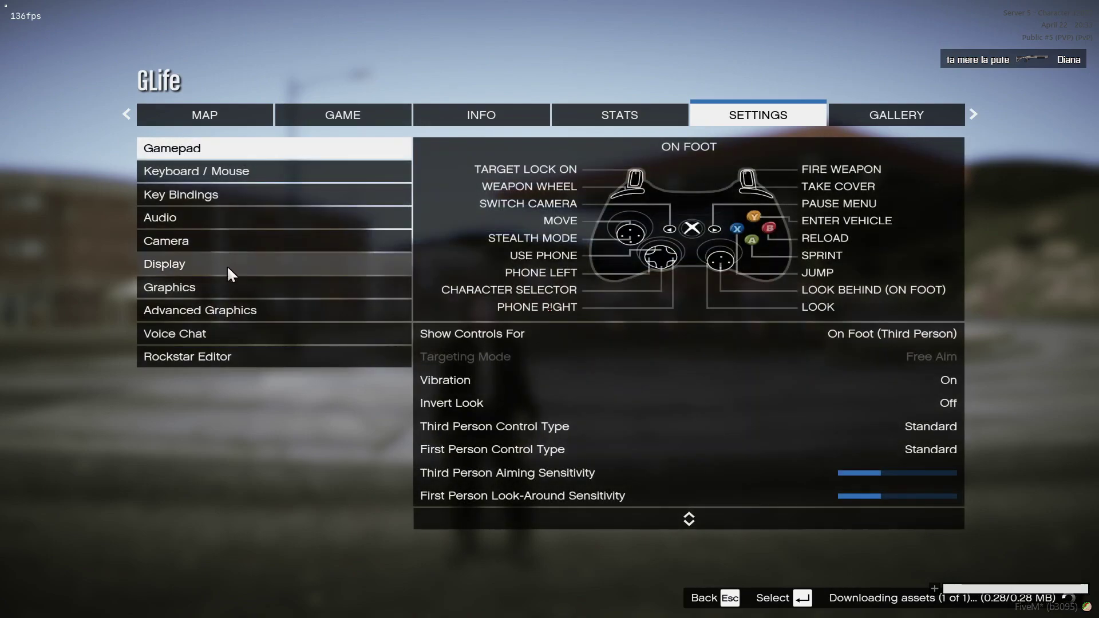
pyautogui.click(229, 267)
pyautogui.click(228, 287)
pyautogui.click(228, 268)
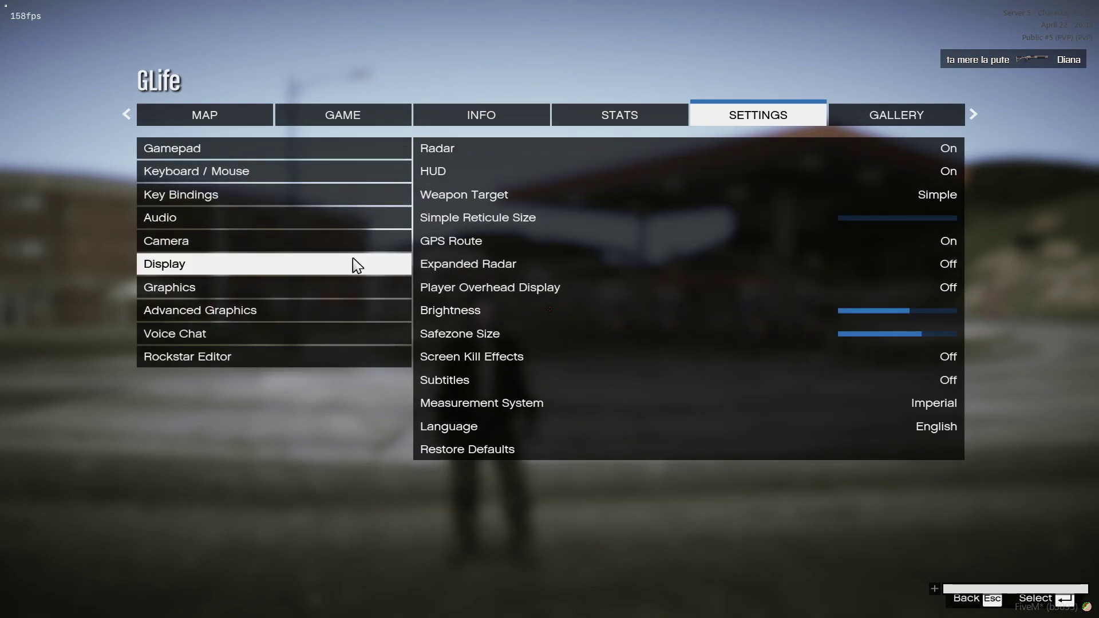
# Step: Examine the full list of Graphics settings, from the DirectX version and anti-aliasing through texture, shadow and post-processing quality to Tessellation
pyautogui.click(312, 289)
pyautogui.click(658, 292)
pyautogui.press('Down')
pyautogui.press('Down')
pyautogui.press('Down')
pyautogui.press('Down')
pyautogui.press('Down')
pyautogui.press('Down')
pyautogui.press('Down')
pyautogui.press('Down')
pyautogui.press('Down')
pyautogui.press('Down')
pyautogui.press('Down')
pyautogui.press('Down')
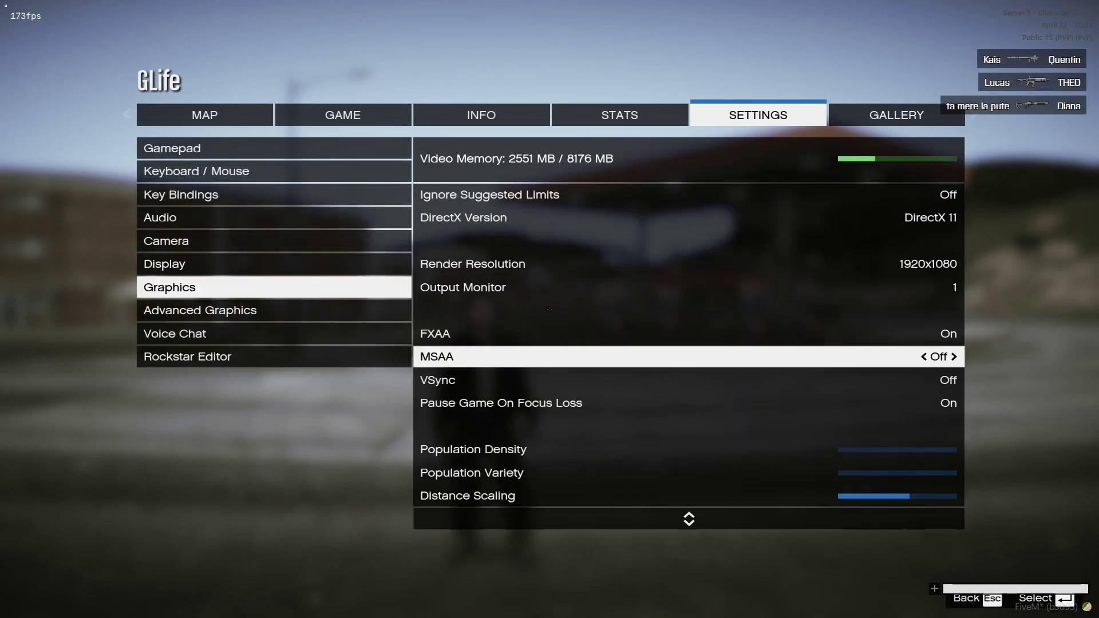
pyautogui.press('Down')
pyautogui.press('Down')
pyautogui.press('Down')
pyautogui.press('Down')
pyautogui.press('Down')
pyautogui.press('Down')
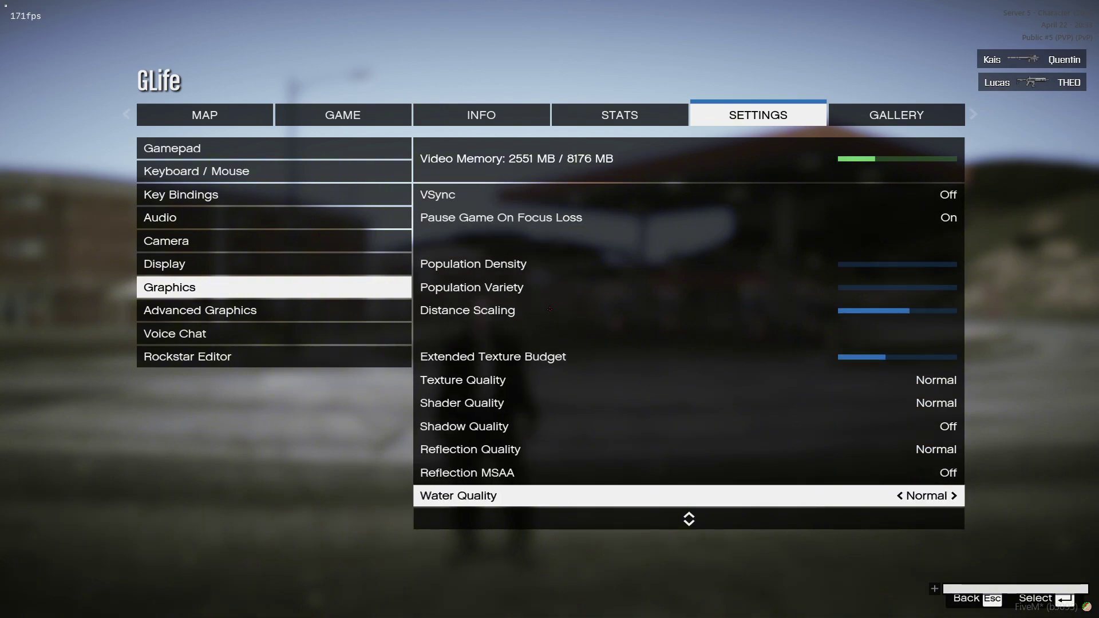
pyautogui.press('Down')
pyautogui.press('Down')
pyautogui.press('Down')
pyautogui.press('Down')
pyautogui.press('Down')
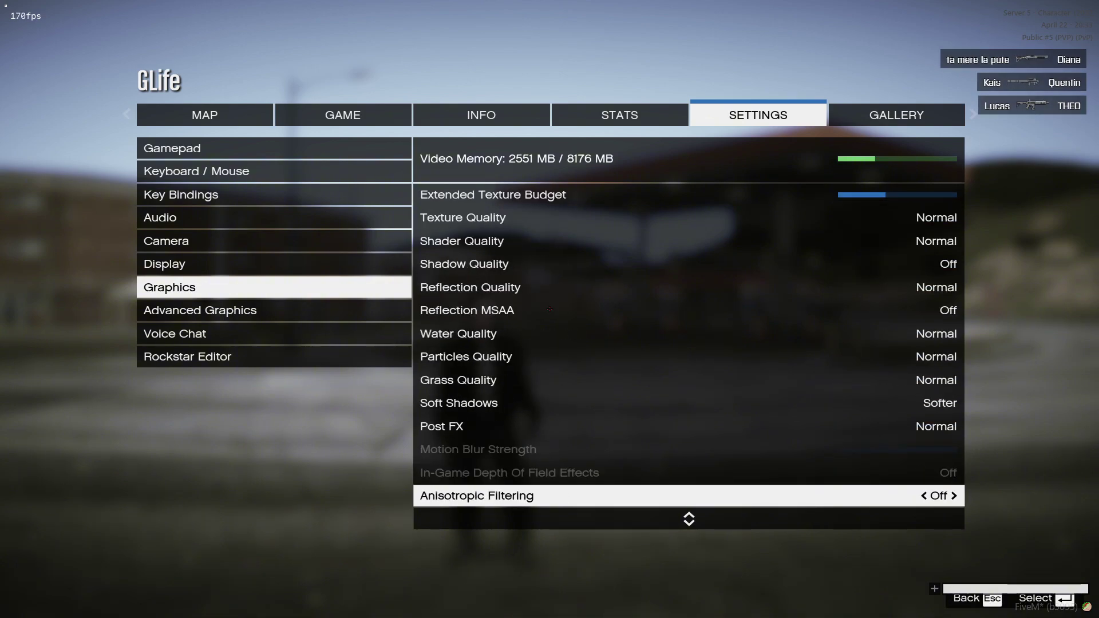
pyautogui.press('Down')
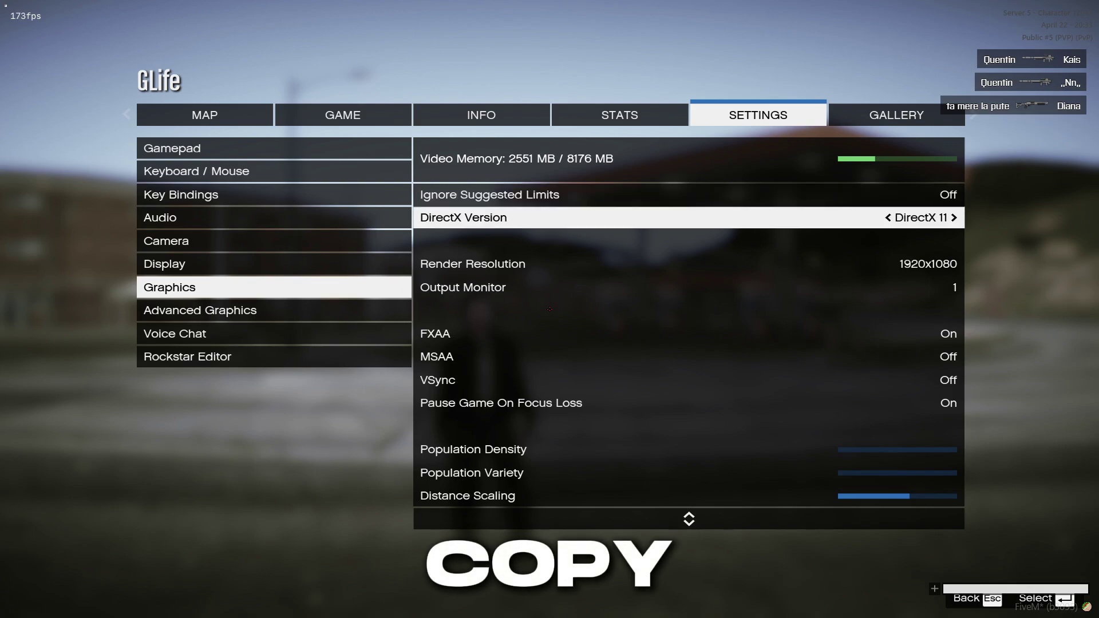
pyautogui.press('Up')
pyautogui.press('Up')
pyautogui.press('Up')
pyautogui.press('Up')
pyautogui.press('Up')
pyautogui.press('Up')
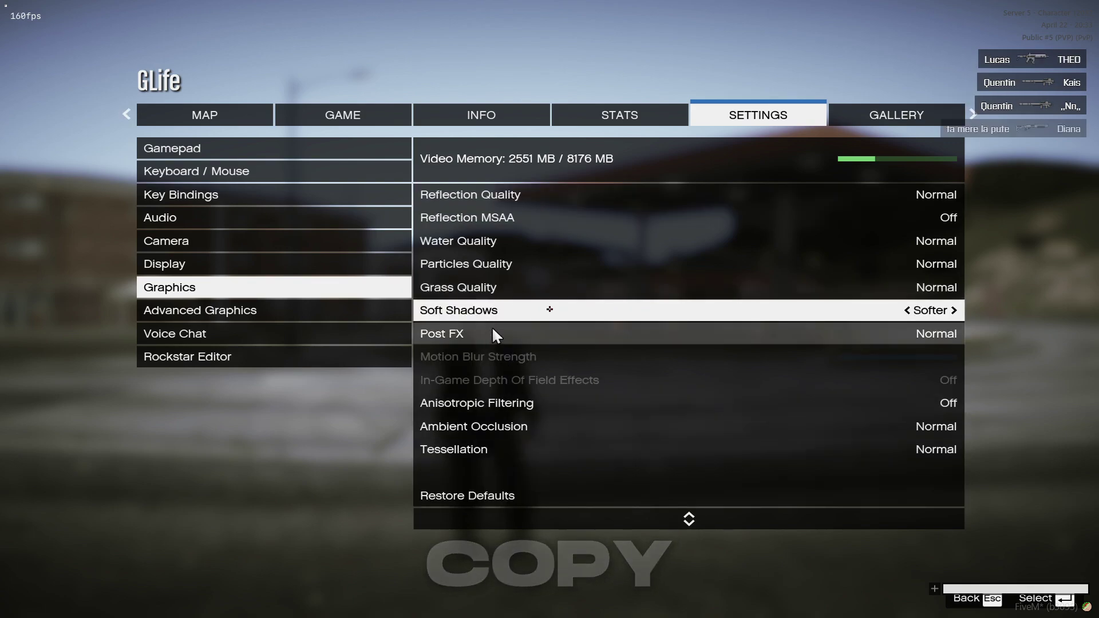
# Step: Examine the Advanced Graphics settings, including screen type, resolution, aspect ratio, shadow options and extended distance scaling
pyautogui.click(284, 314)
pyautogui.click(657, 268)
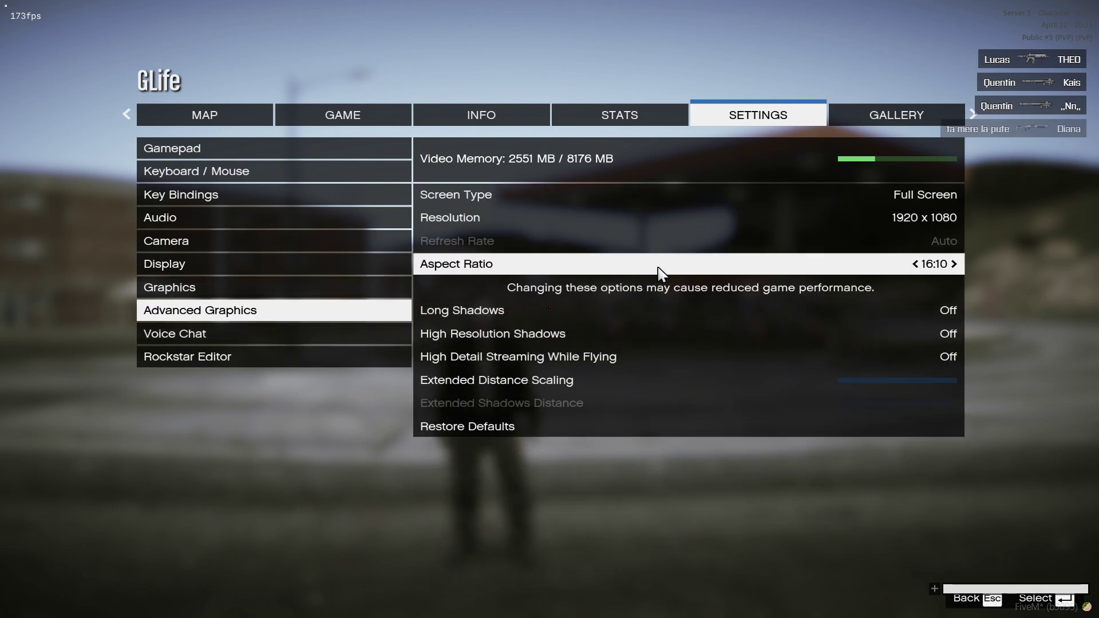
pyautogui.press('Down')
pyautogui.press('Down')
pyautogui.press('Down')
pyautogui.press('Down')
pyautogui.press('Down')
pyautogui.press('Down')
pyautogui.press('Down')
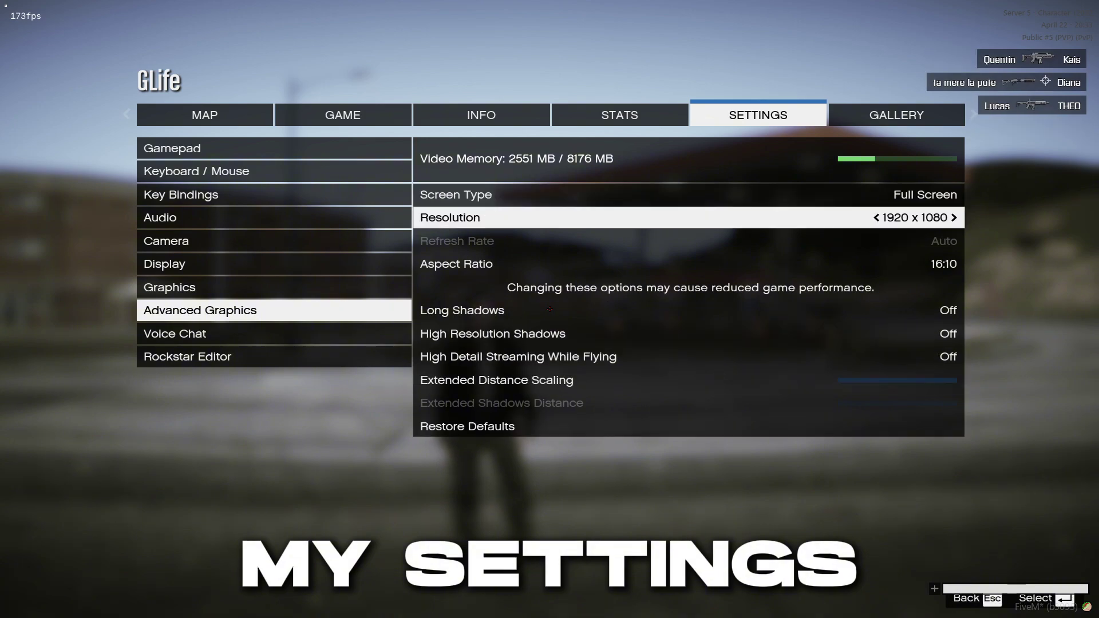
pyautogui.click(770, 270)
pyautogui.press('Left')
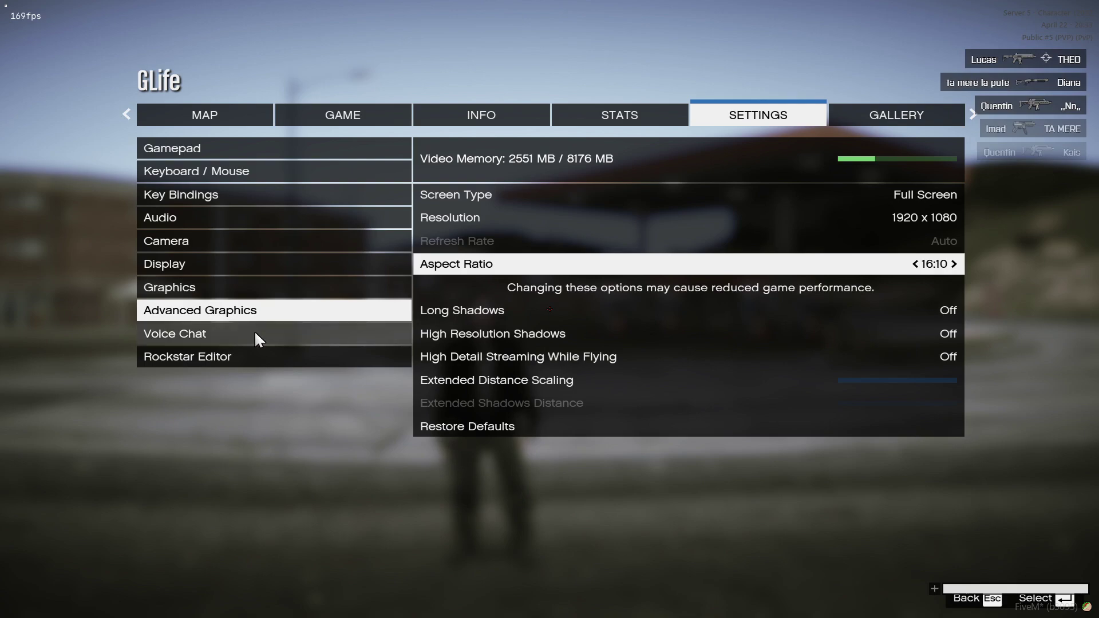
# Step: Raise the Brightness display setting to nearly its maximum through the display calibration and leave the settings
pyautogui.click(232, 265)
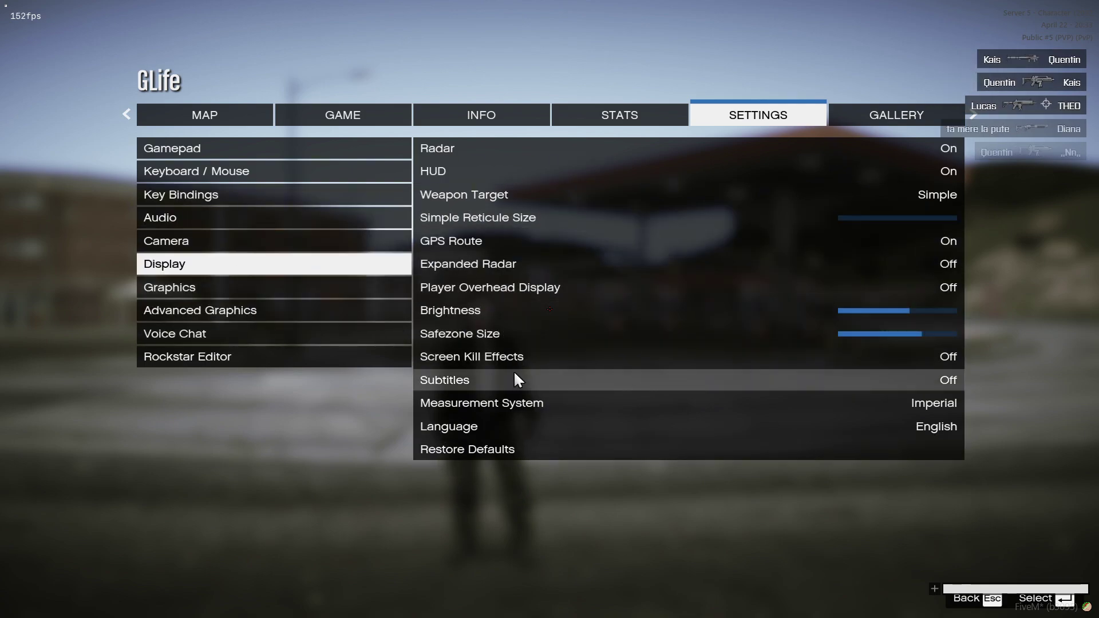
pyautogui.click(500, 310)
pyautogui.click(499, 309)
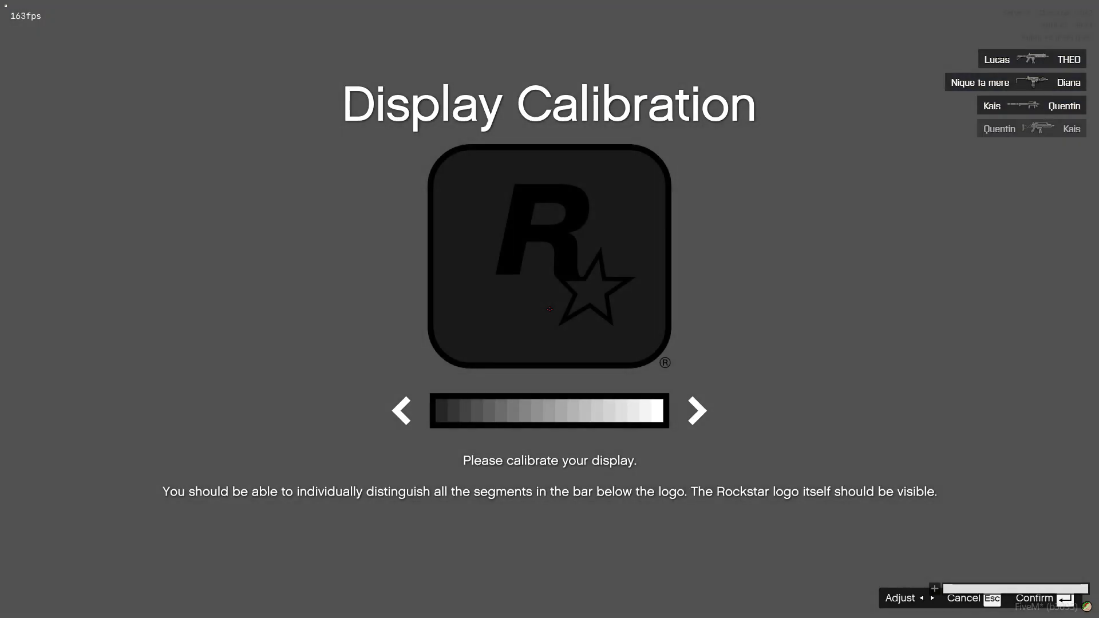
pyautogui.press('Escape')
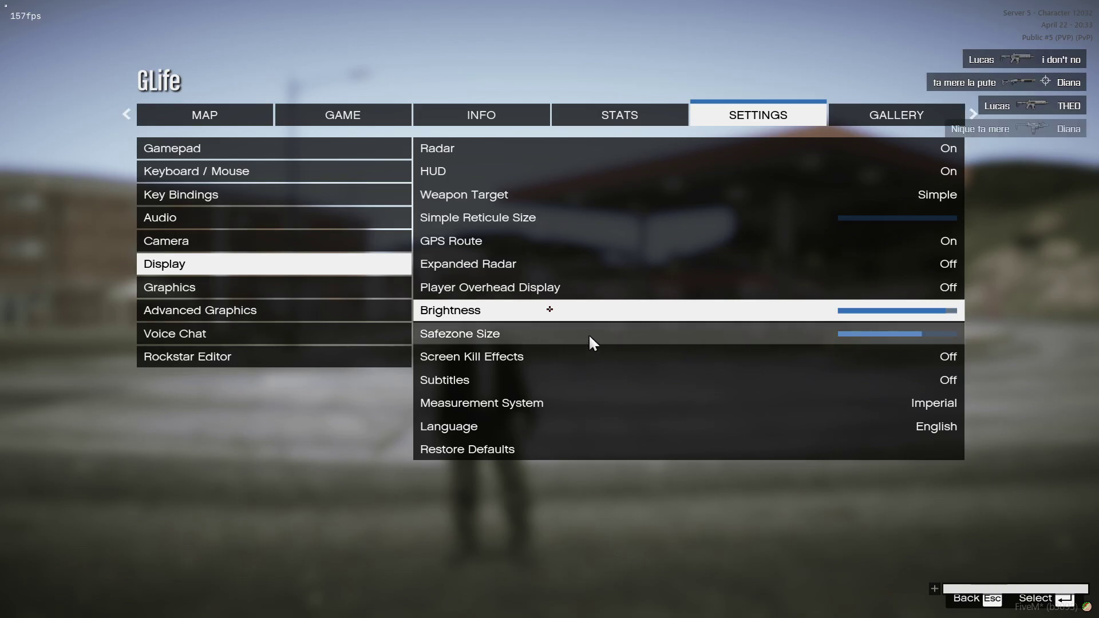
pyautogui.press('Escape')
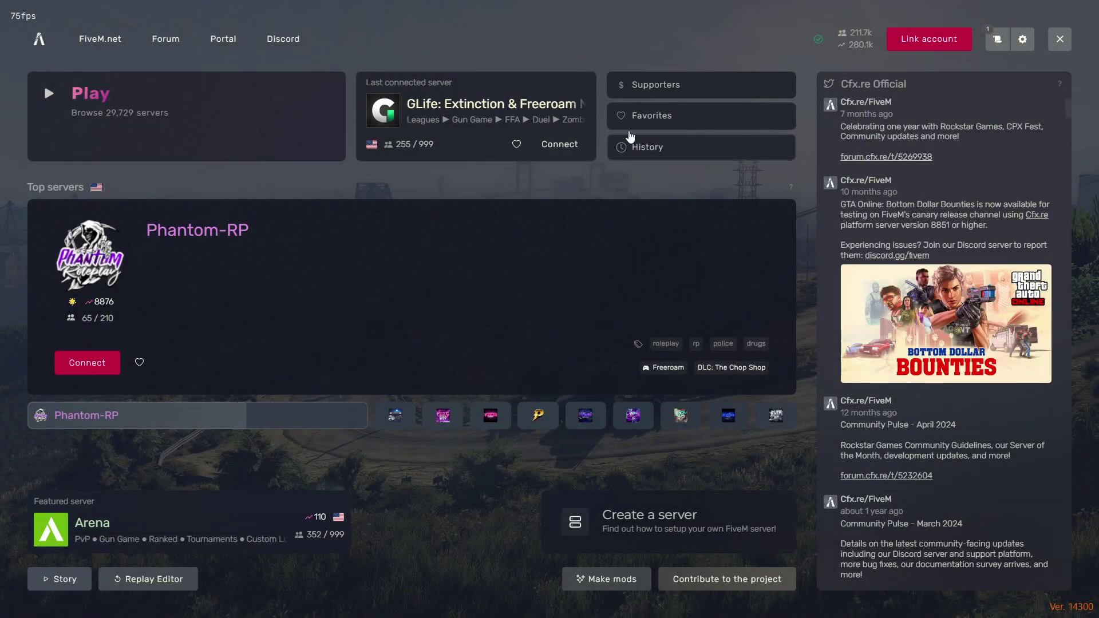
# Step: Examine the Interface and Game options in the FiveM client settings, down to AMD Anti-Lag 2 and Discord activity status
pyautogui.click(1026, 51)
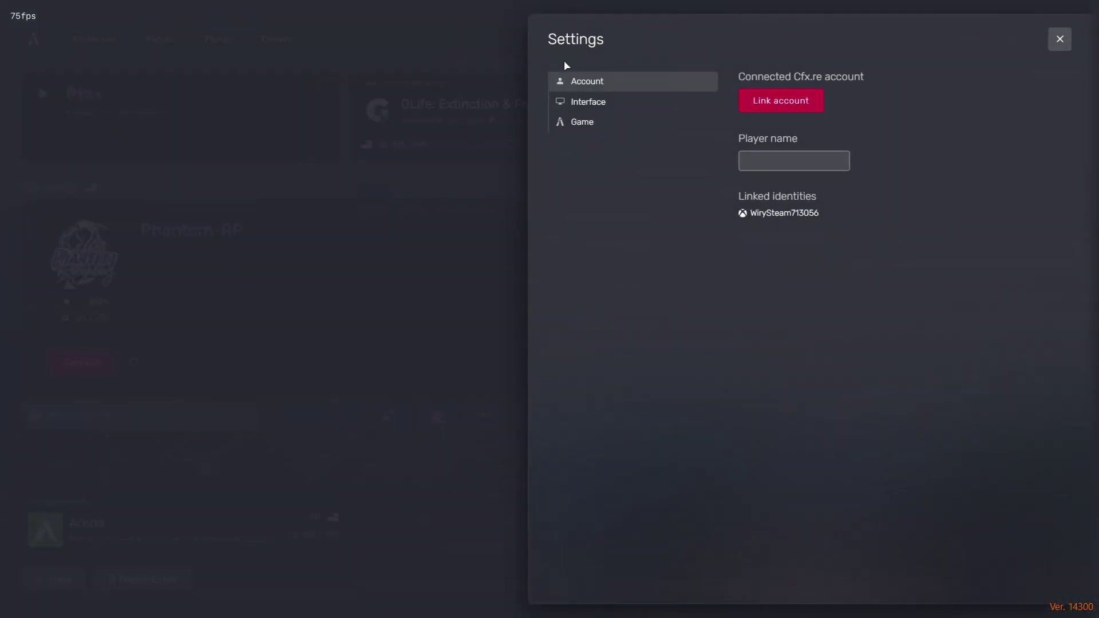
pyautogui.click(596, 109)
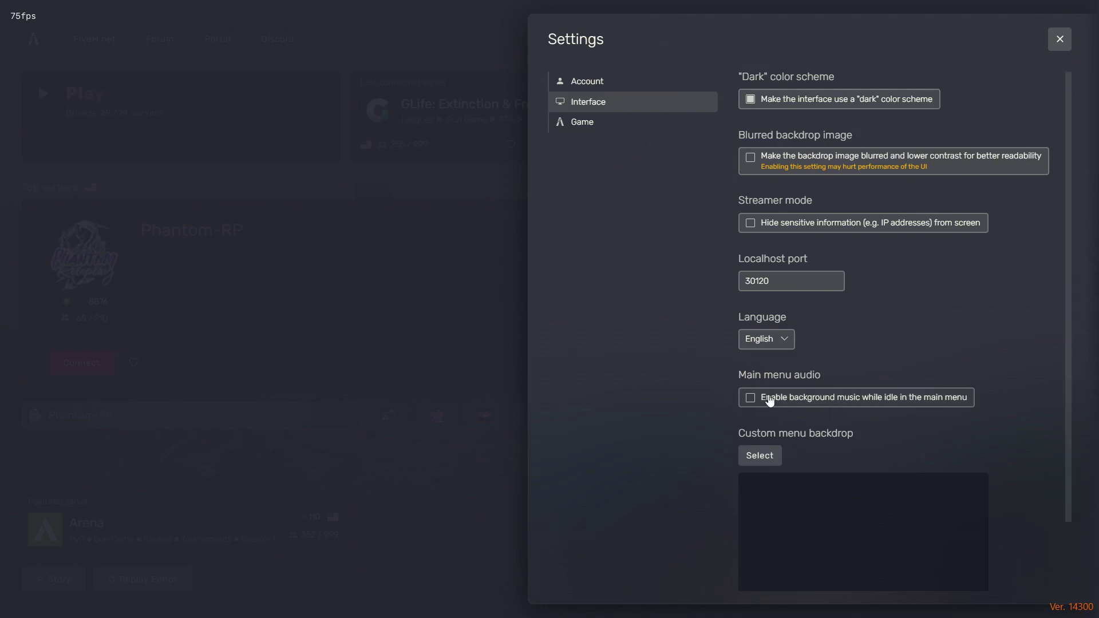
pyautogui.click(587, 131)
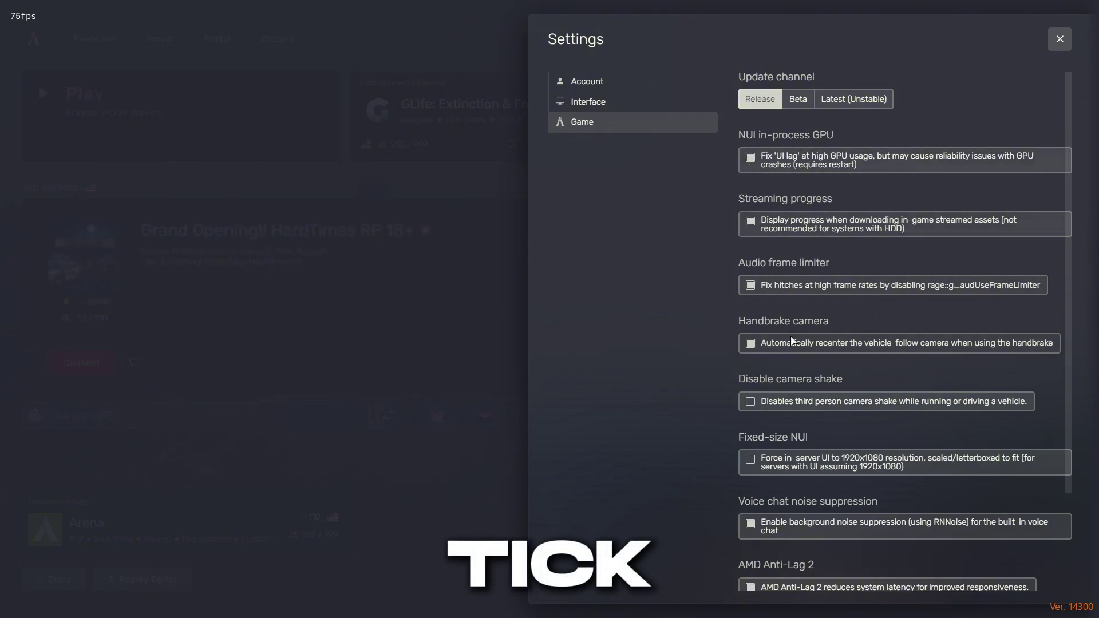
pyautogui.scroll(-2, 794, 249)
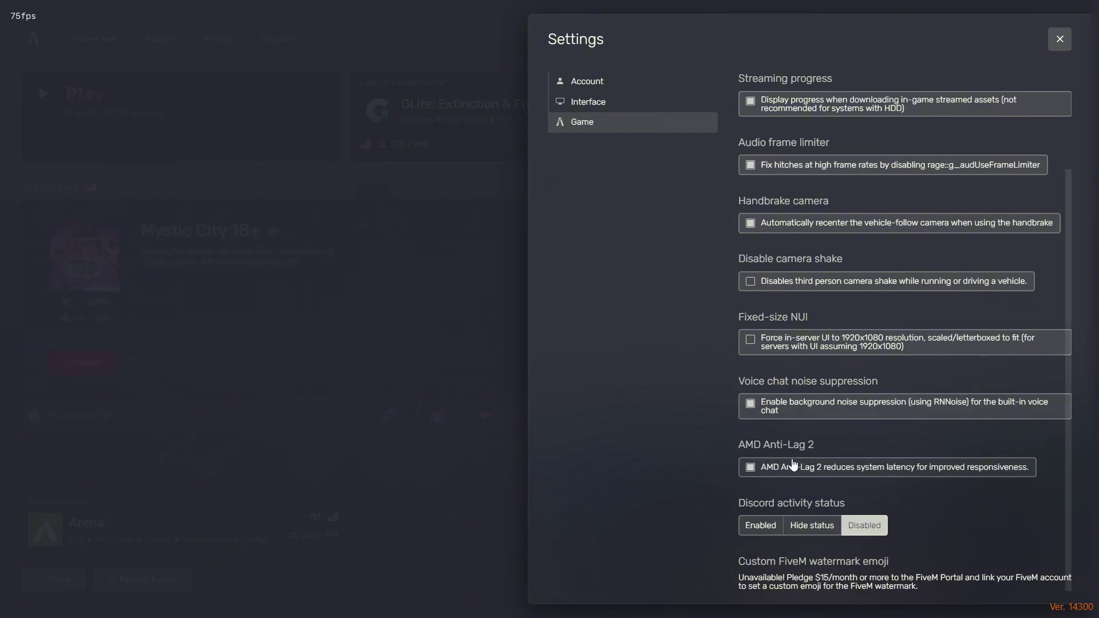
pyautogui.scroll(2, 793, 465)
pyautogui.click(1059, 39)
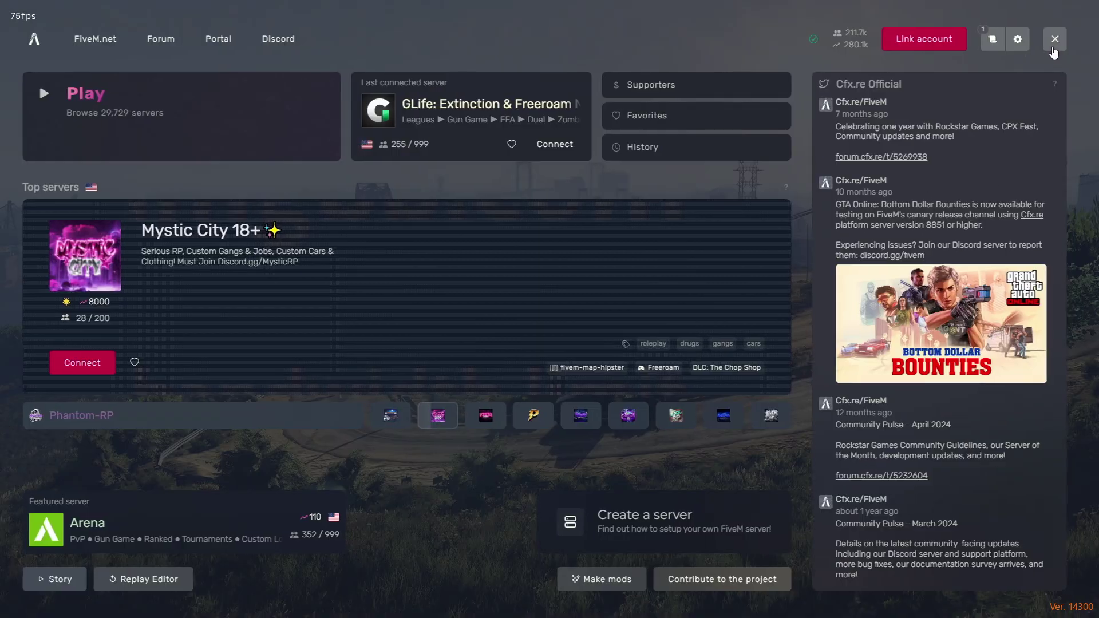
# Step: Quit FiveM and open the Windows Graphics settings by searching for "graphics"
pyautogui.click(1050, 45)
pyautogui.click(955, 41)
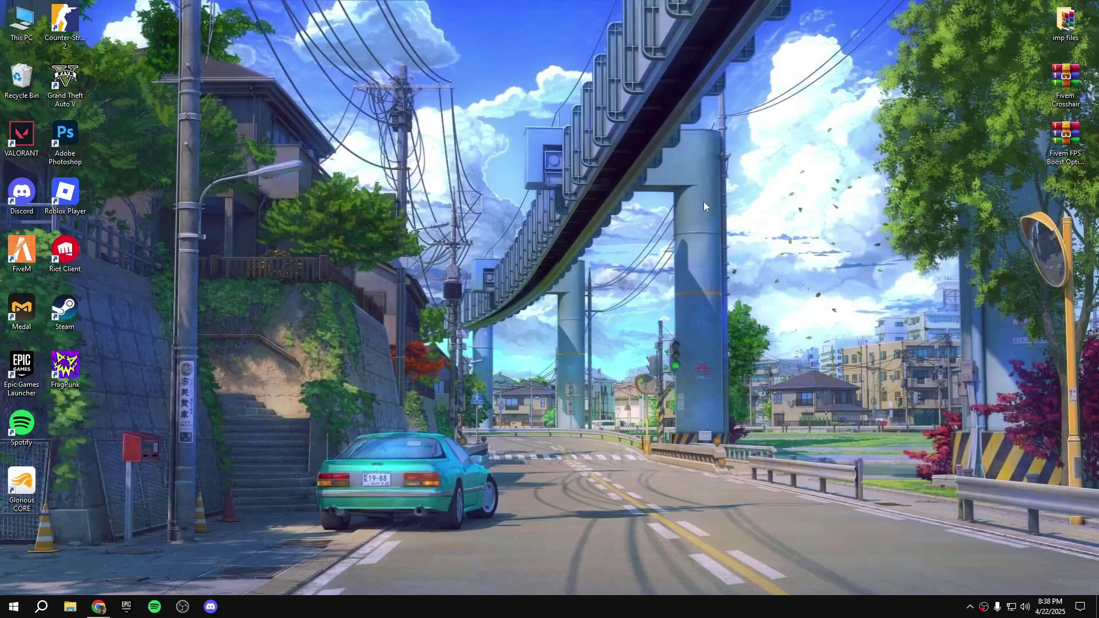
pyautogui.click(41, 607)
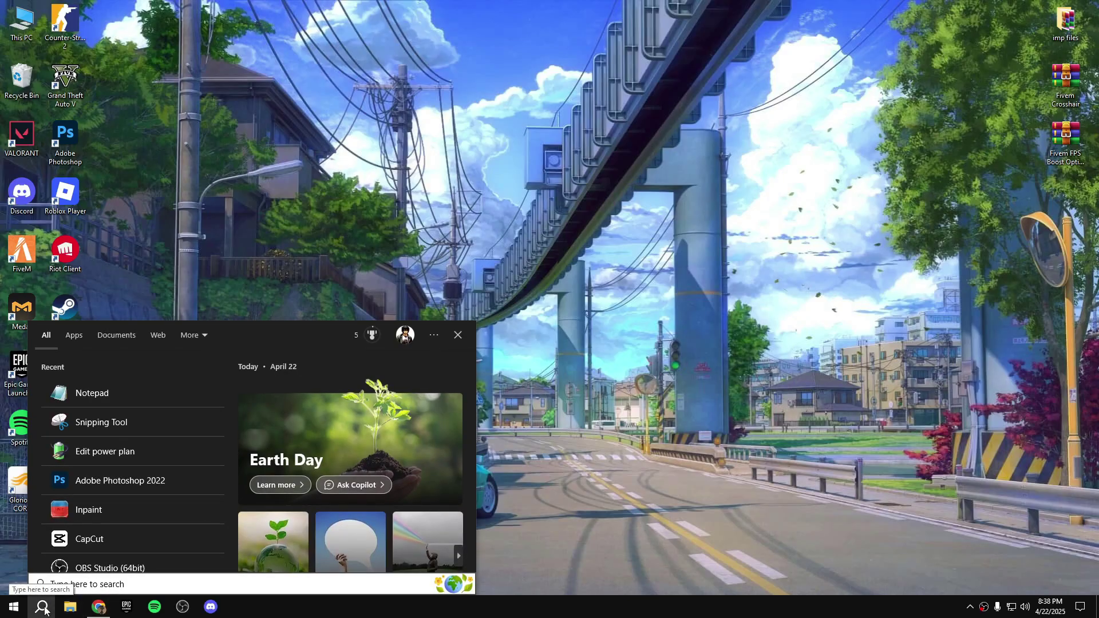
pyautogui.write('graphics')
pyautogui.click(143, 386)
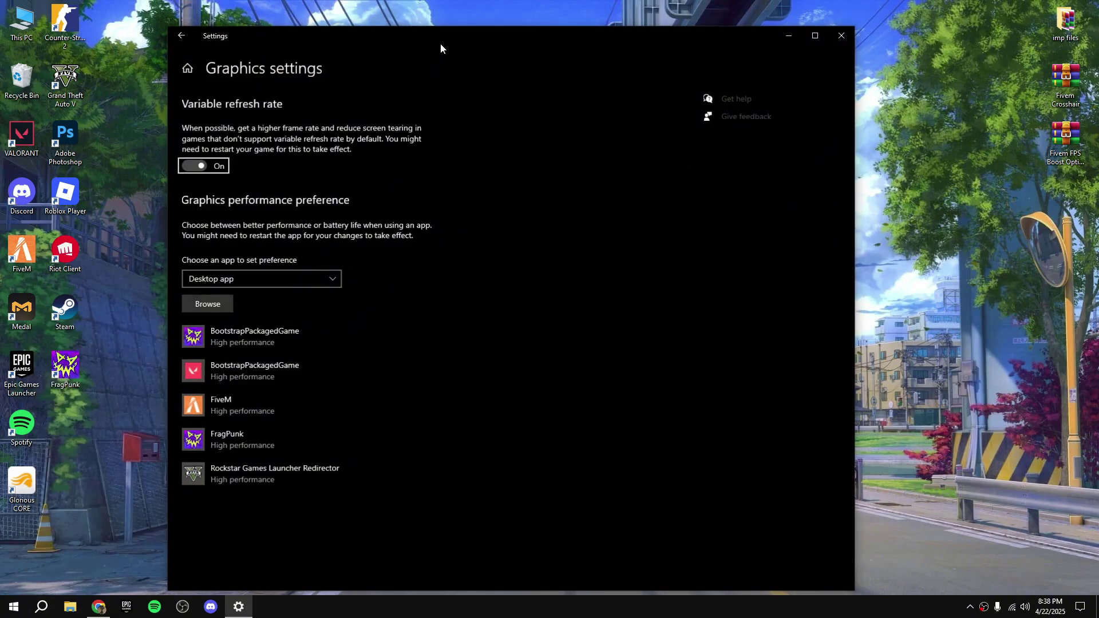
pyautogui.moveTo(440, 43); pyautogui.dragTo(458, 35)
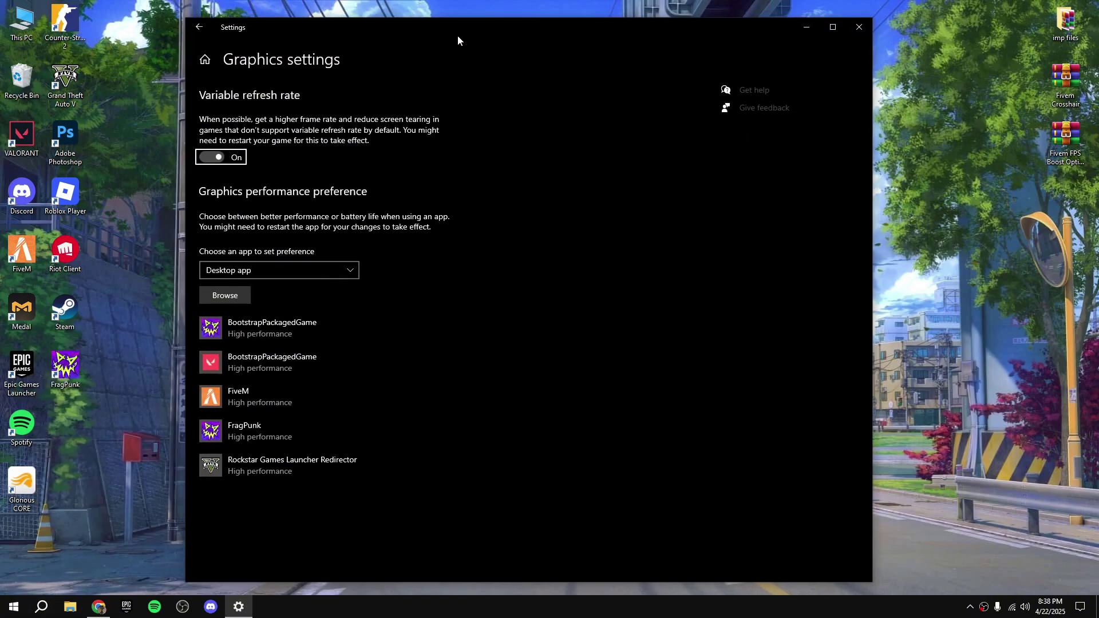
# Step: Start browsing for a desktop app and copy FiveM's install folder path from its desktop shortcut's file location
pyautogui.click(223, 295)
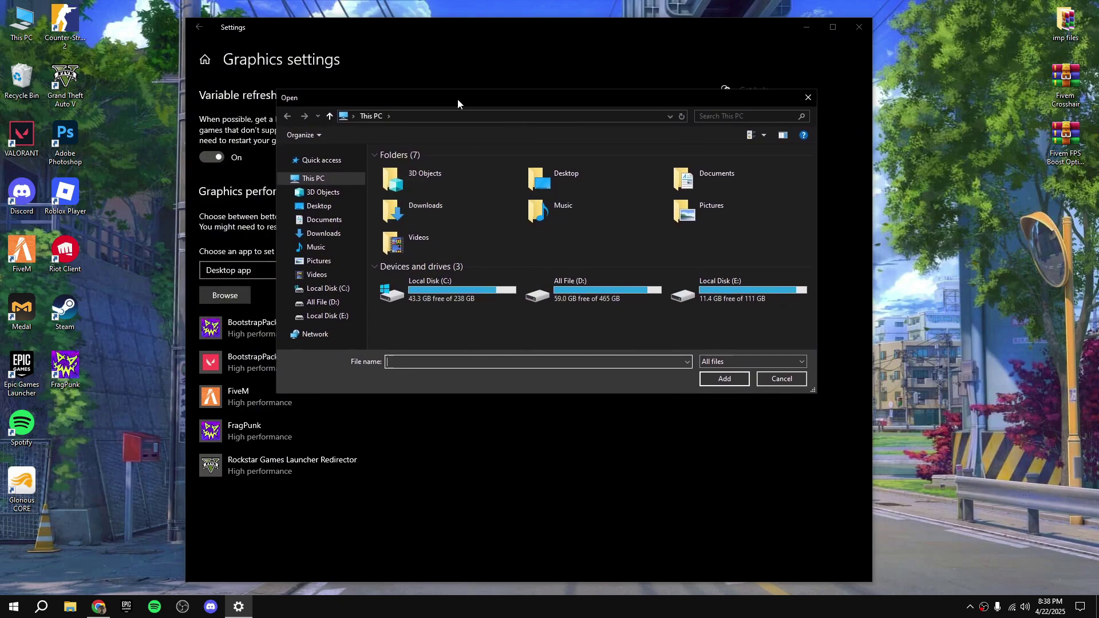
pyautogui.rightClick(20, 253)
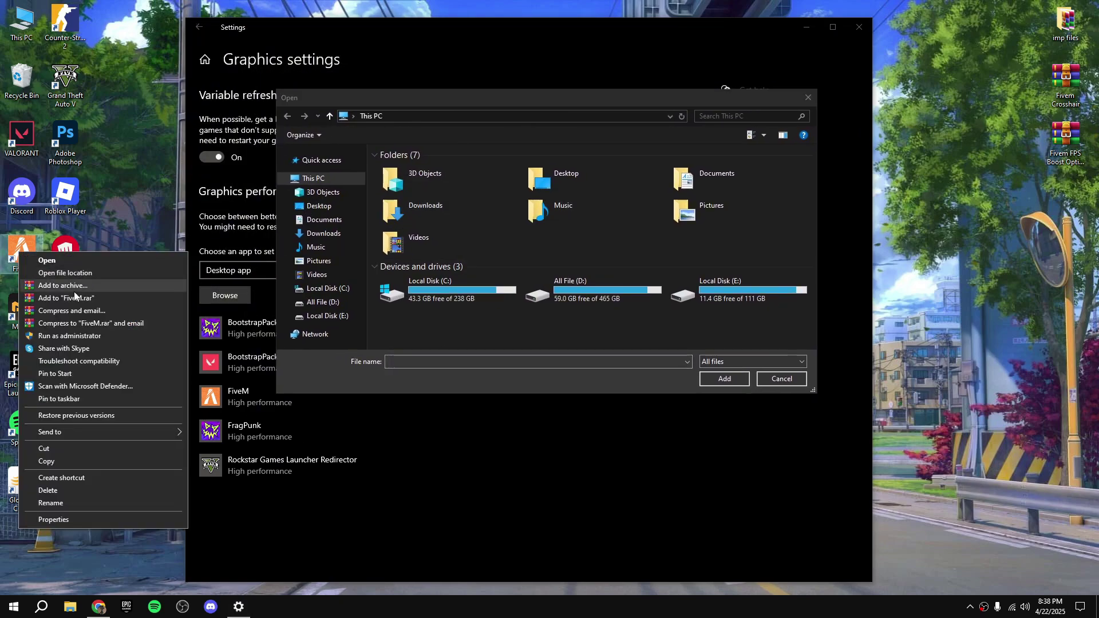
pyautogui.click(47, 272)
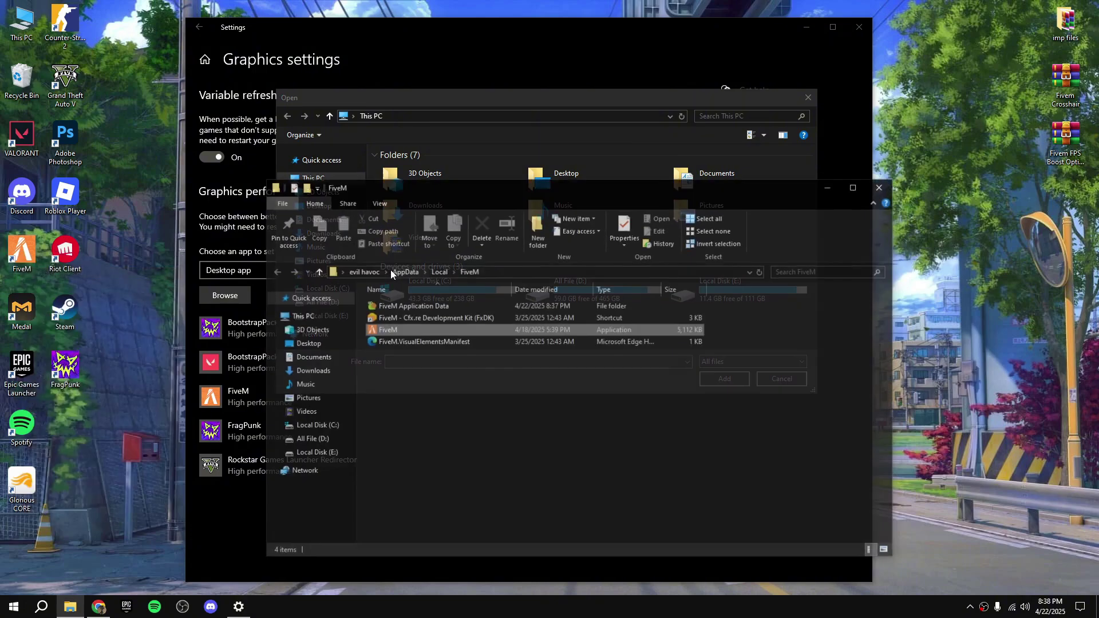
pyautogui.moveTo(478, 267); pyautogui.dragTo(742, 227)
pyautogui.click(779, 229)
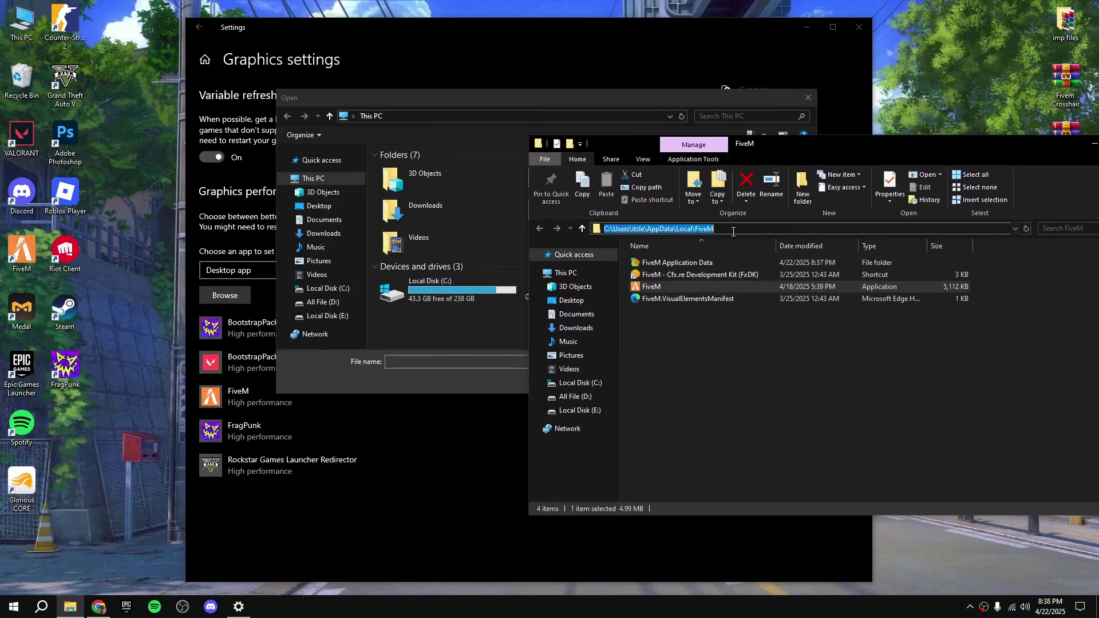
pyautogui.moveTo(793, 155); pyautogui.dragTo(433, 152)
pyautogui.click(786, 142)
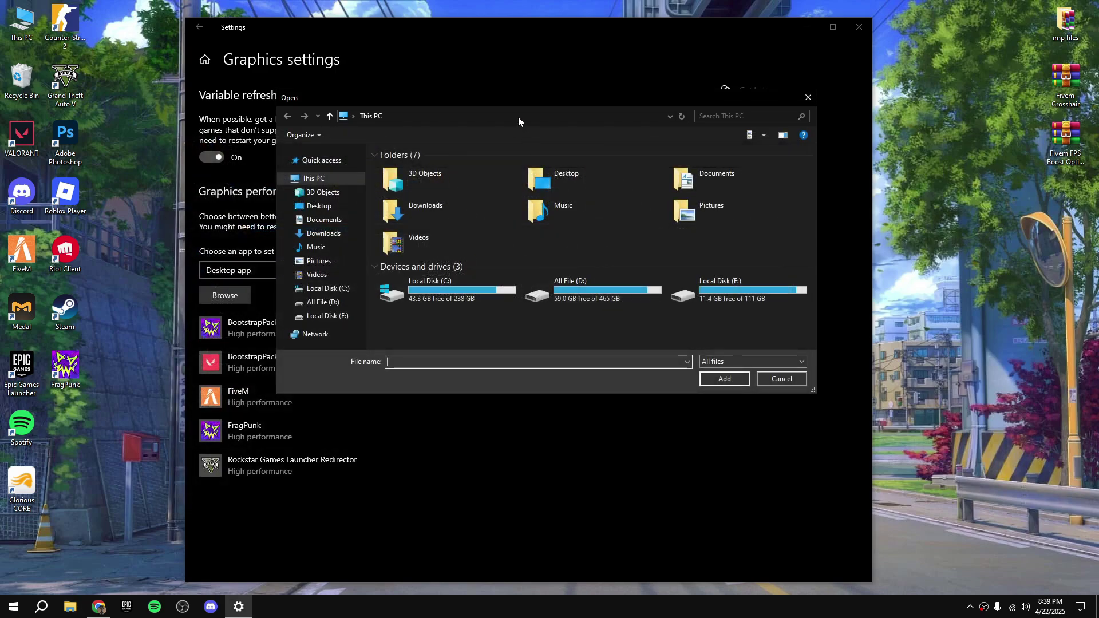
# Step: Go to the copied FiveM folder path and try to add the FiveM application to the graphics performance list
pyautogui.press('Return')
pyautogui.click(427, 194)
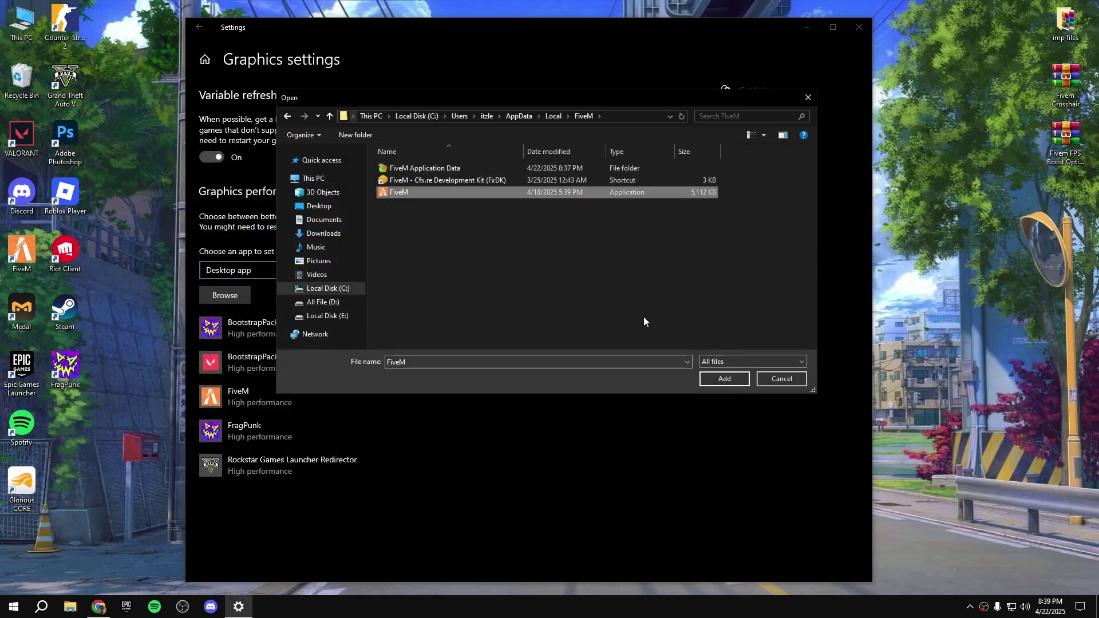
pyautogui.click(721, 382)
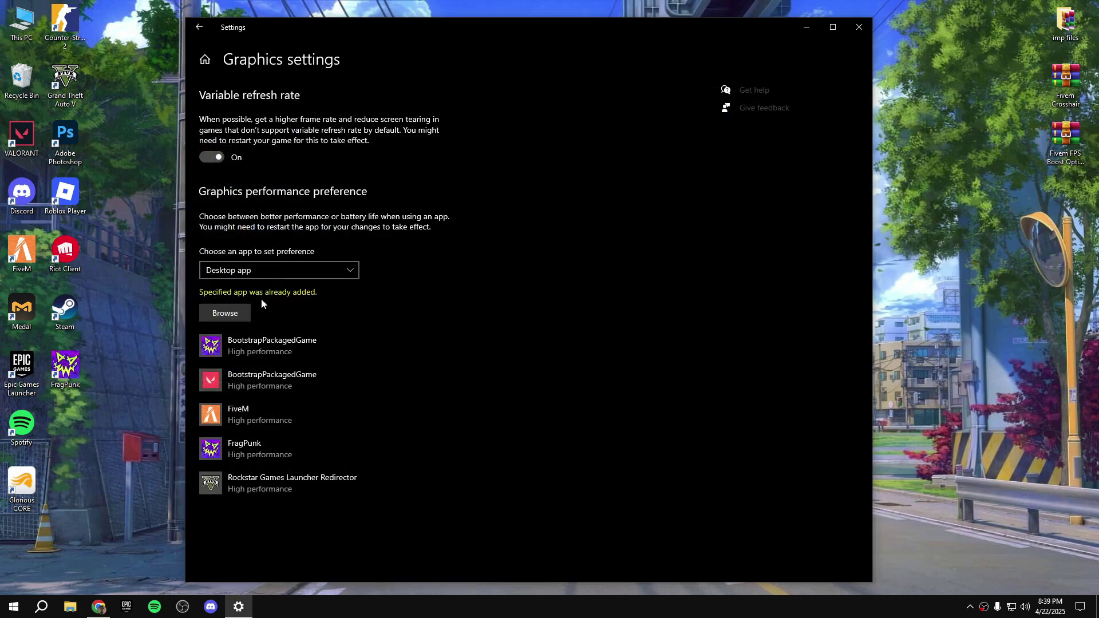
# Step: Save FiveM's graphics preference as High performance and close the Windows settings
pyautogui.click(266, 416)
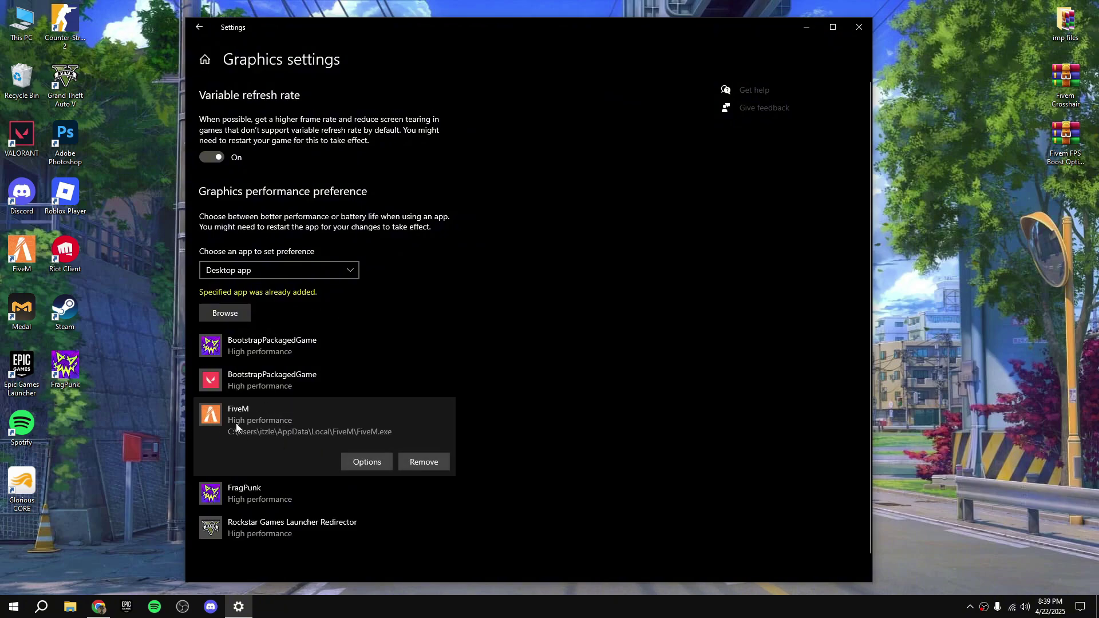
pyautogui.click(384, 466)
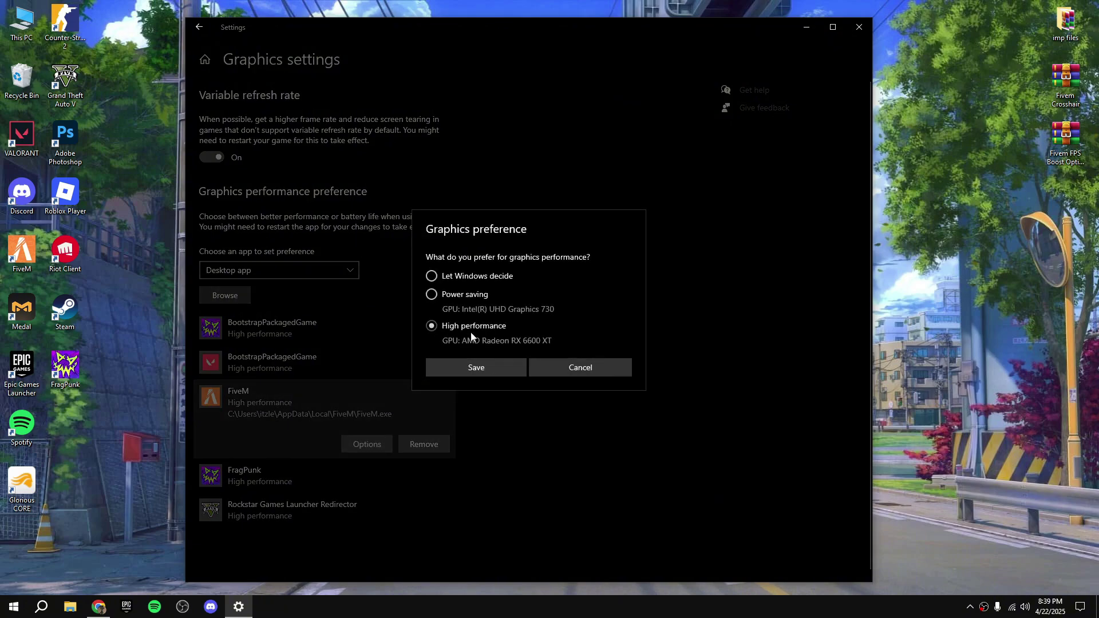
pyautogui.click(473, 364)
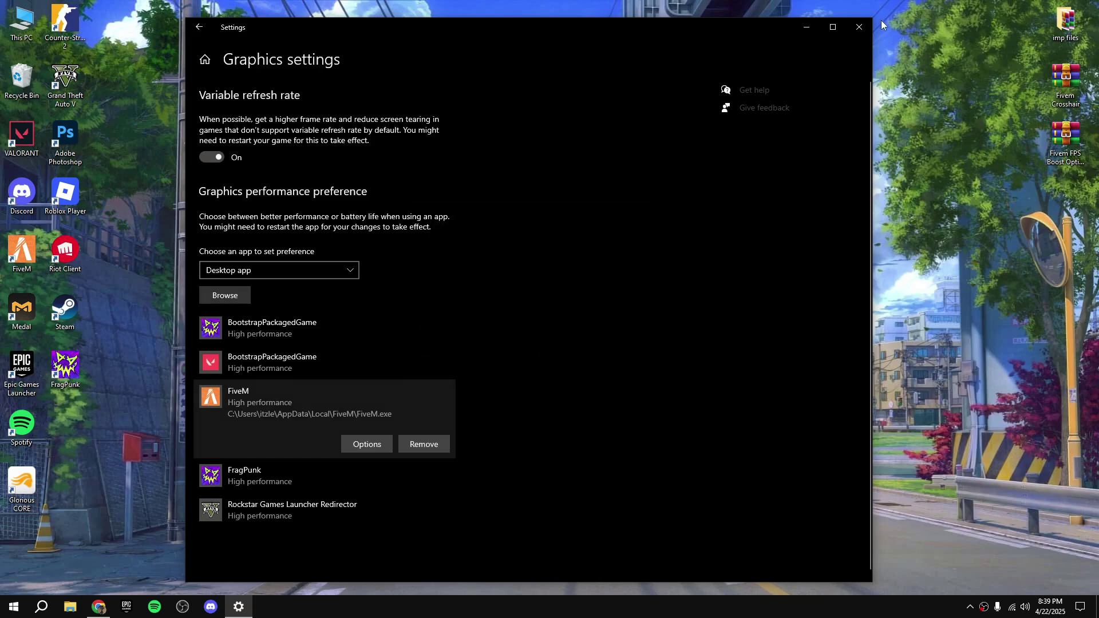
pyautogui.click(859, 27)
# Step: In the FiveM shortcut's compatibility properties, disable fullscreen optimizations and override high DPI scaling with Application, saving the changes
pyautogui.rightClick(27, 250)
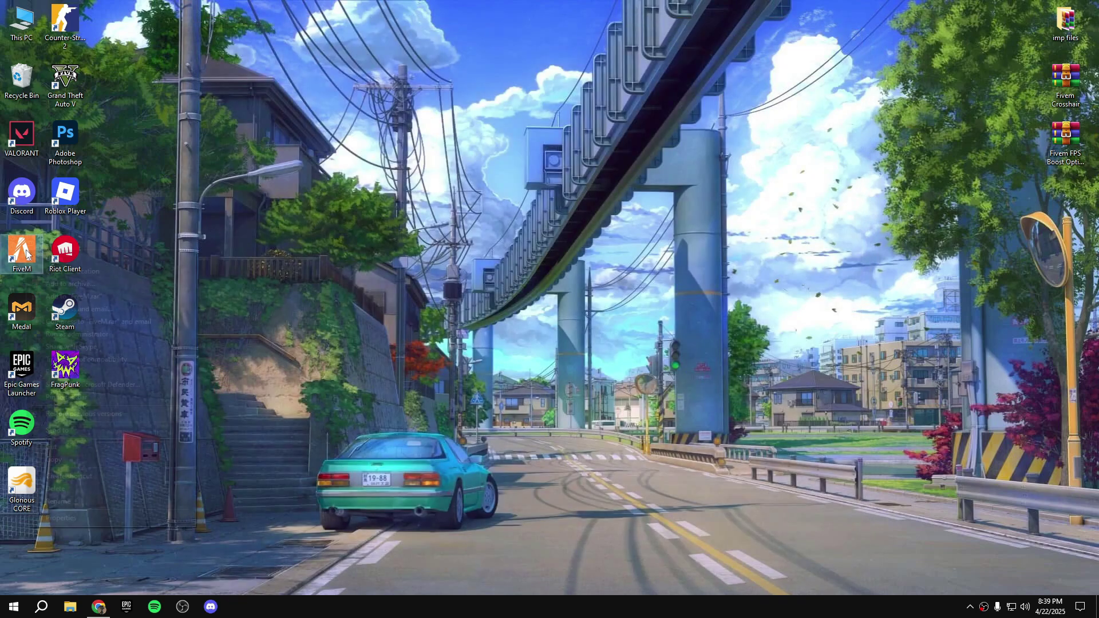
pyautogui.click(64, 517)
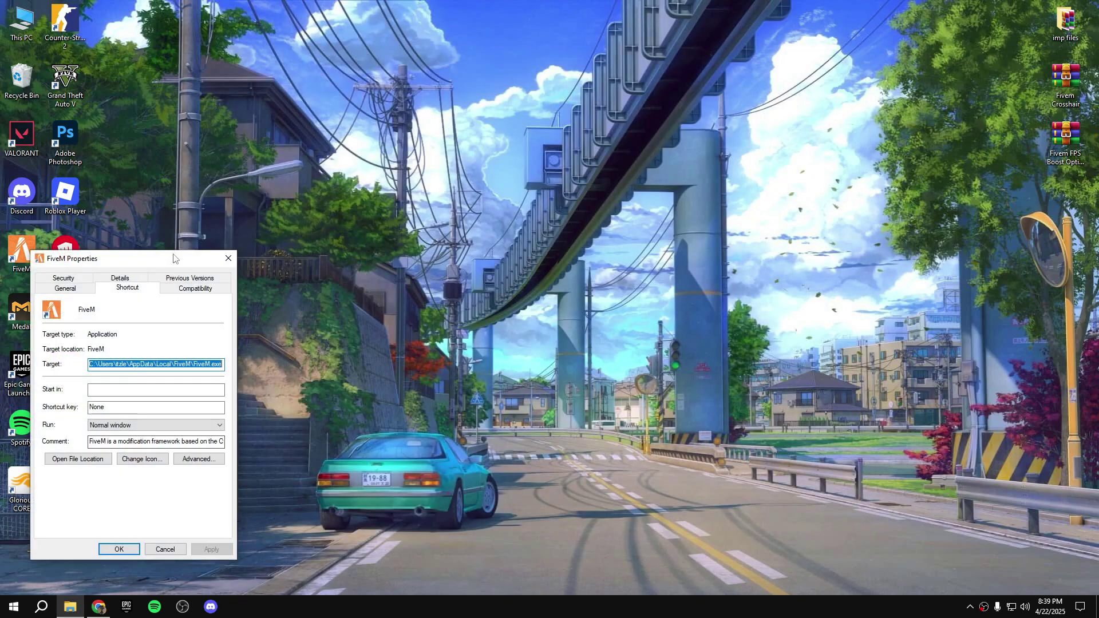
pyautogui.moveTo(171, 184); pyautogui.dragTo(516, 116)
pyautogui.click(624, 148)
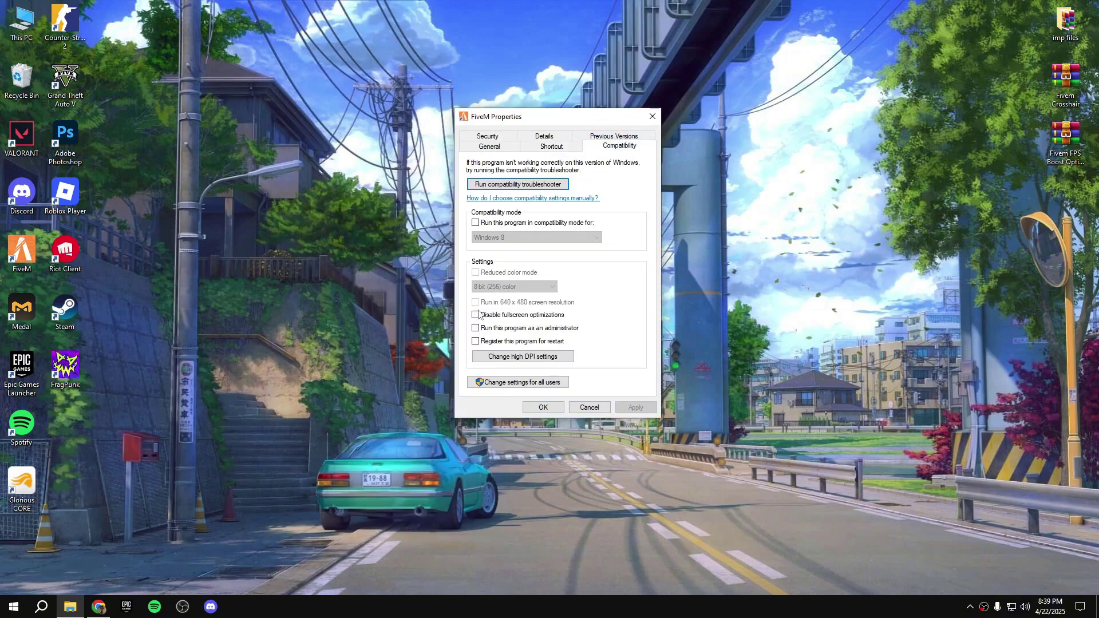
pyautogui.click(510, 357)
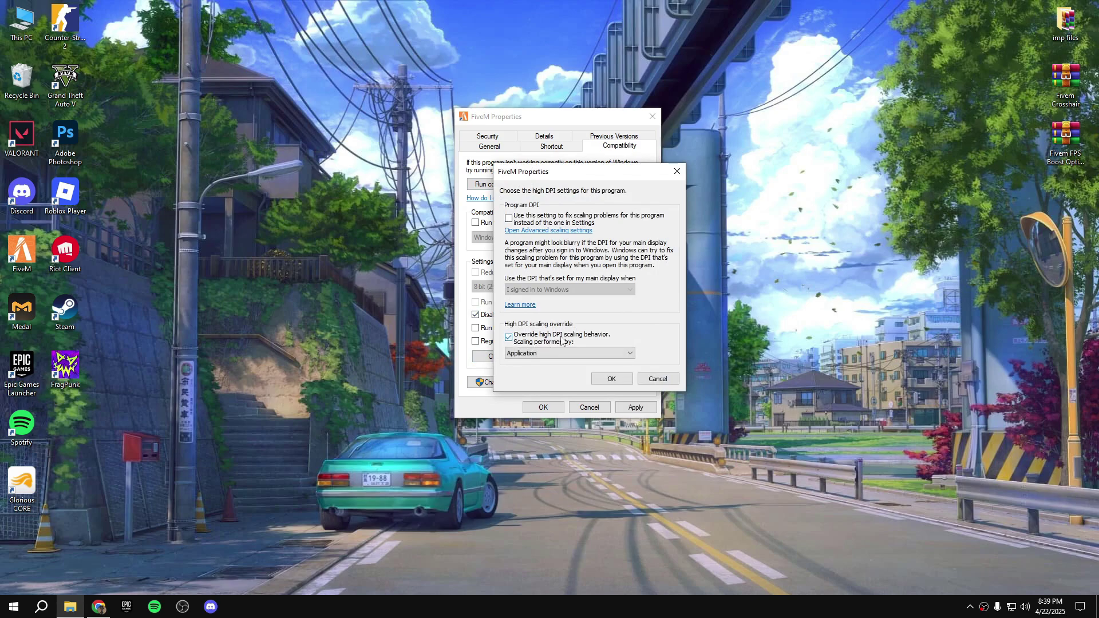
pyautogui.click(629, 380)
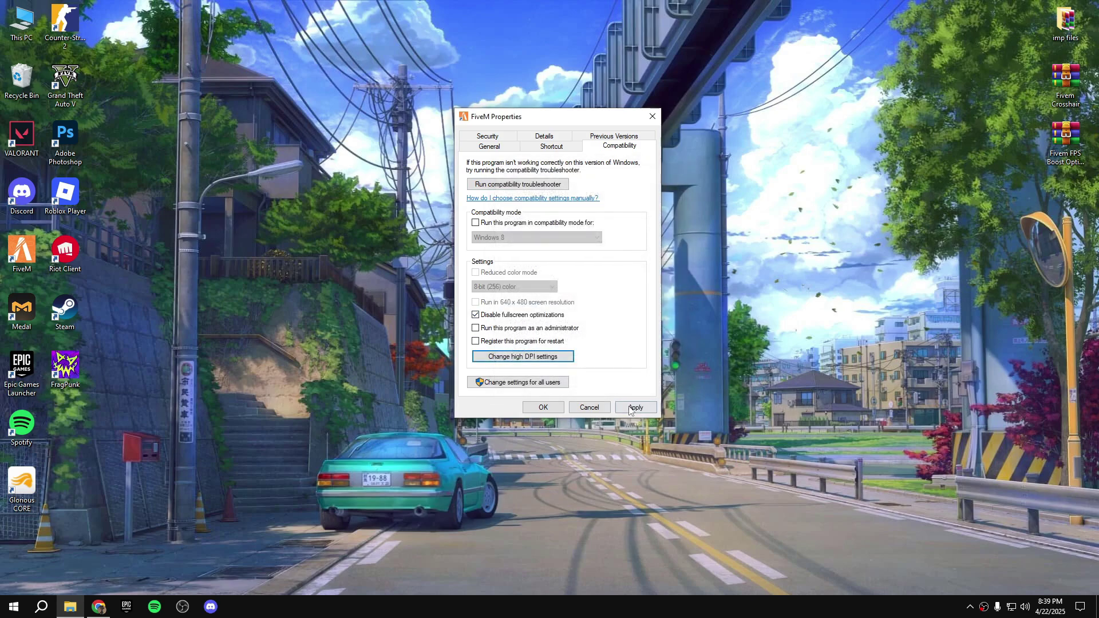
pyautogui.click(543, 407)
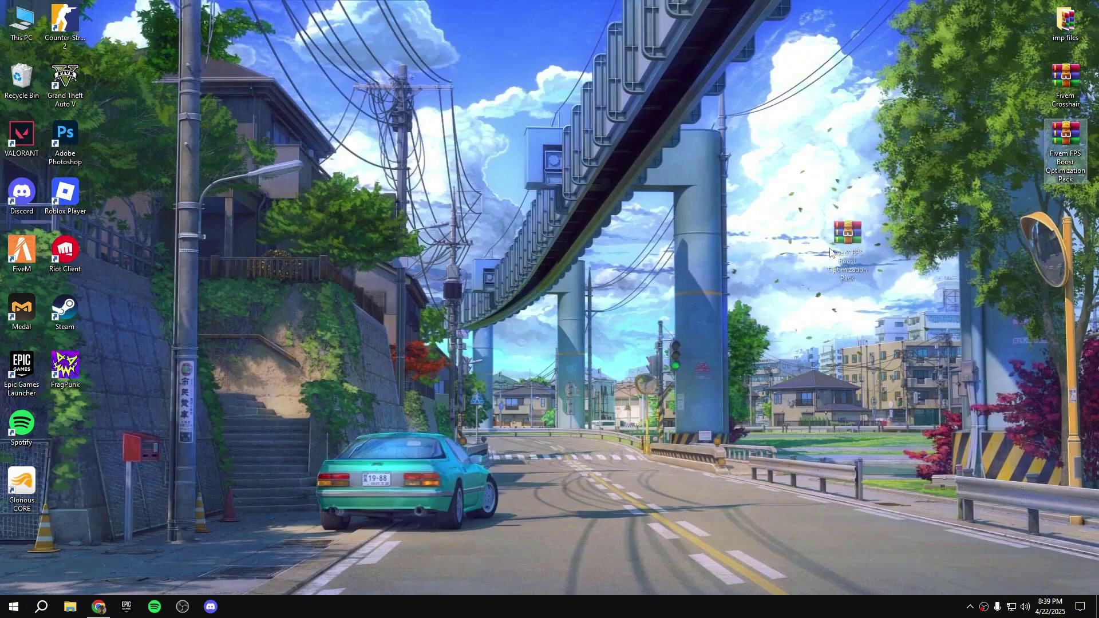
# Step: Extract the Fivem FPS Boost Optimization Pack archive on the desktop and open the extracted folder
pyautogui.moveTo(830, 252); pyautogui.dragTo(555, 293)
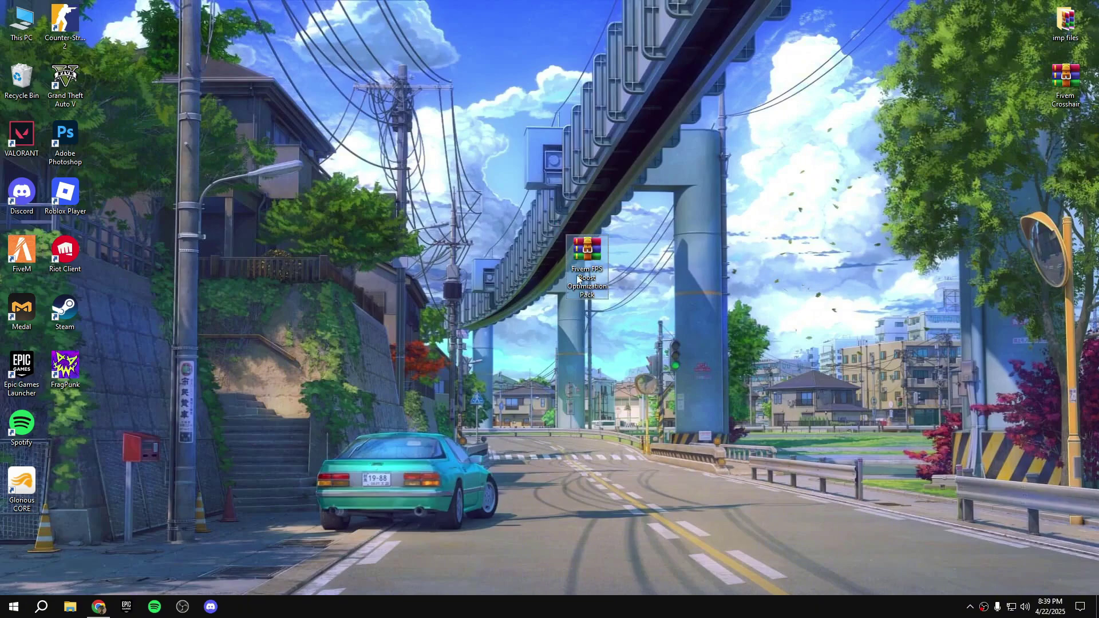
pyautogui.rightClick(610, 269)
pyautogui.click(616, 318)
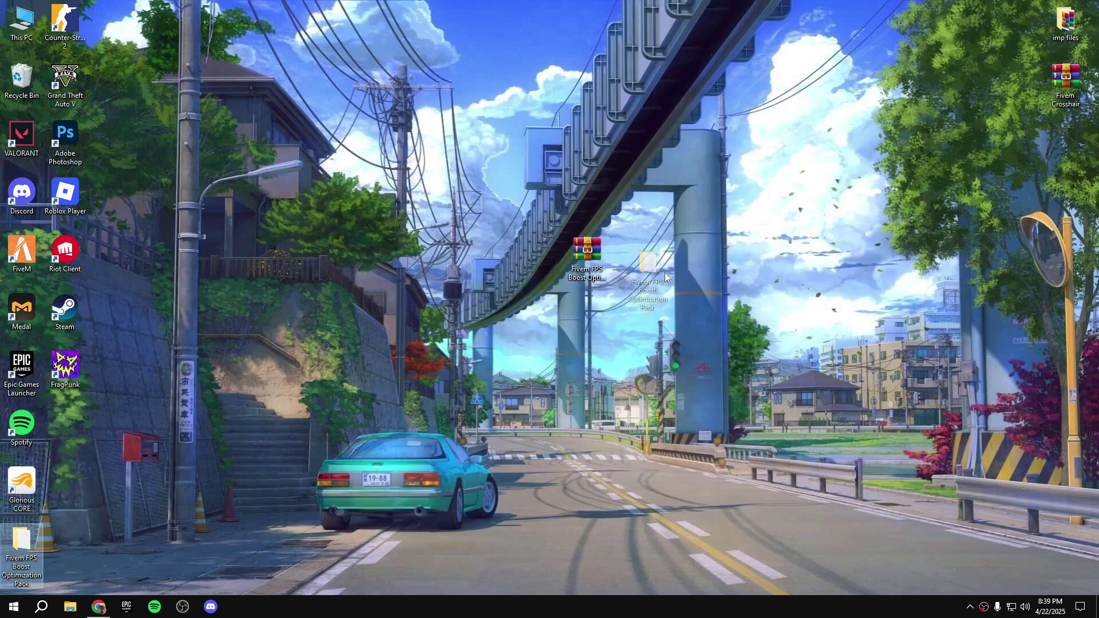
pyautogui.moveTo(665, 277); pyautogui.dragTo(653, 269)
pyautogui.doubleClick(635, 257)
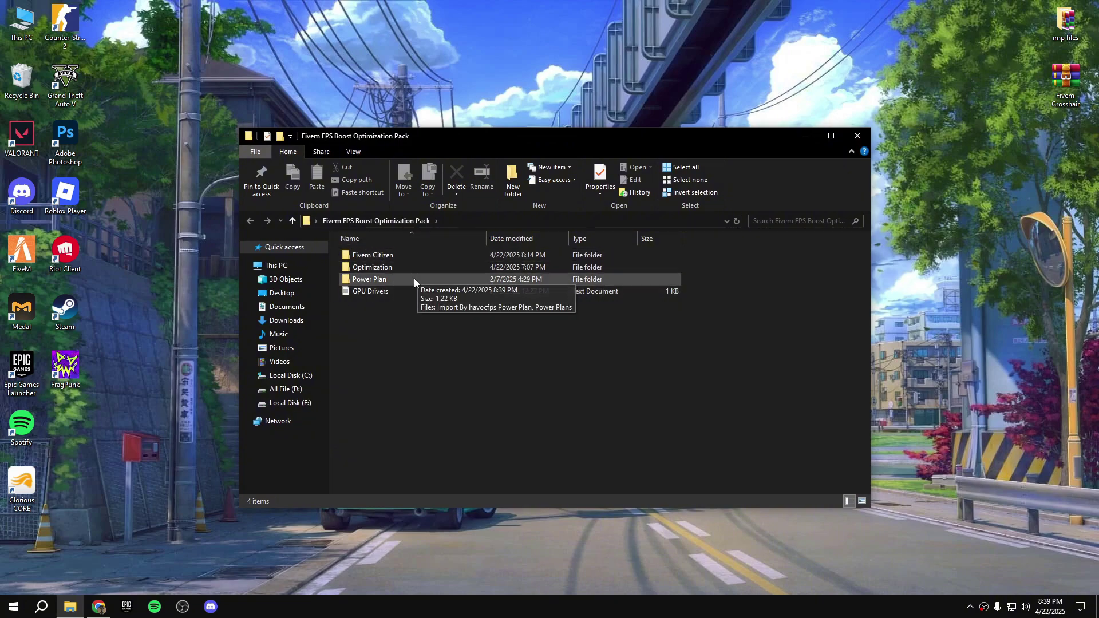
# Step: Copy the citizen folder from the pack's Fivem Citizen folder
pyautogui.doubleClick(401, 256)
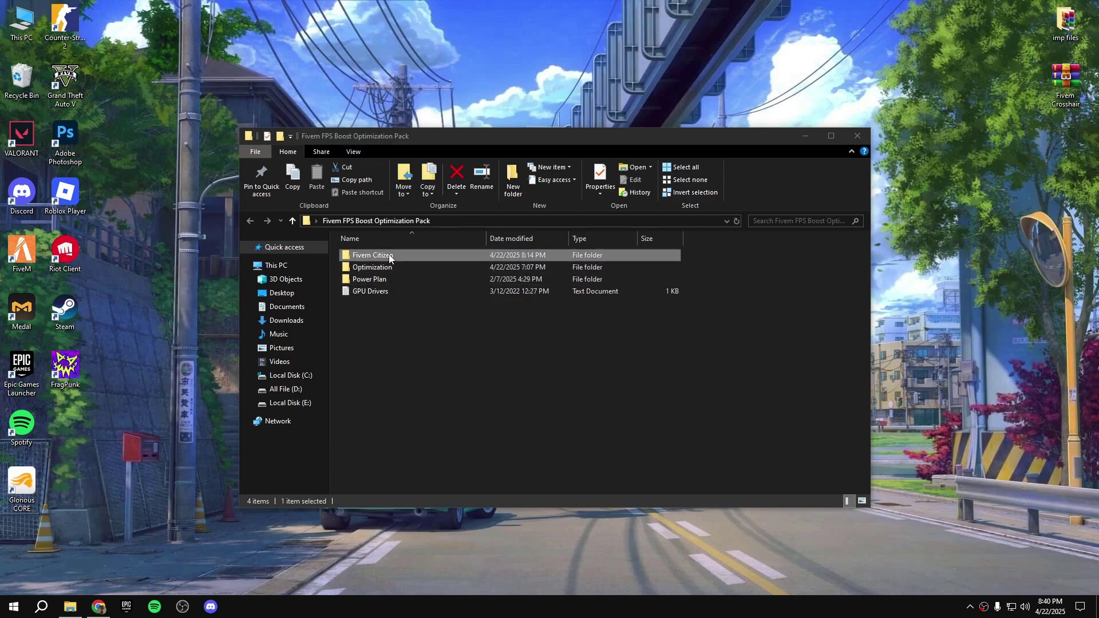
pyautogui.rightClick(373, 258)
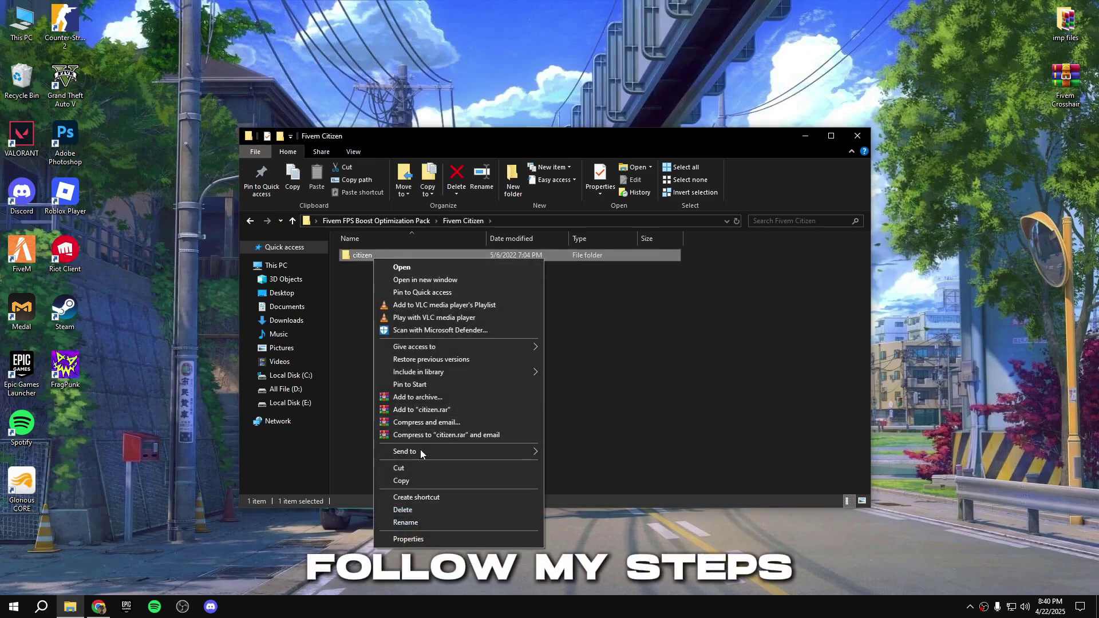
pyautogui.click(404, 480)
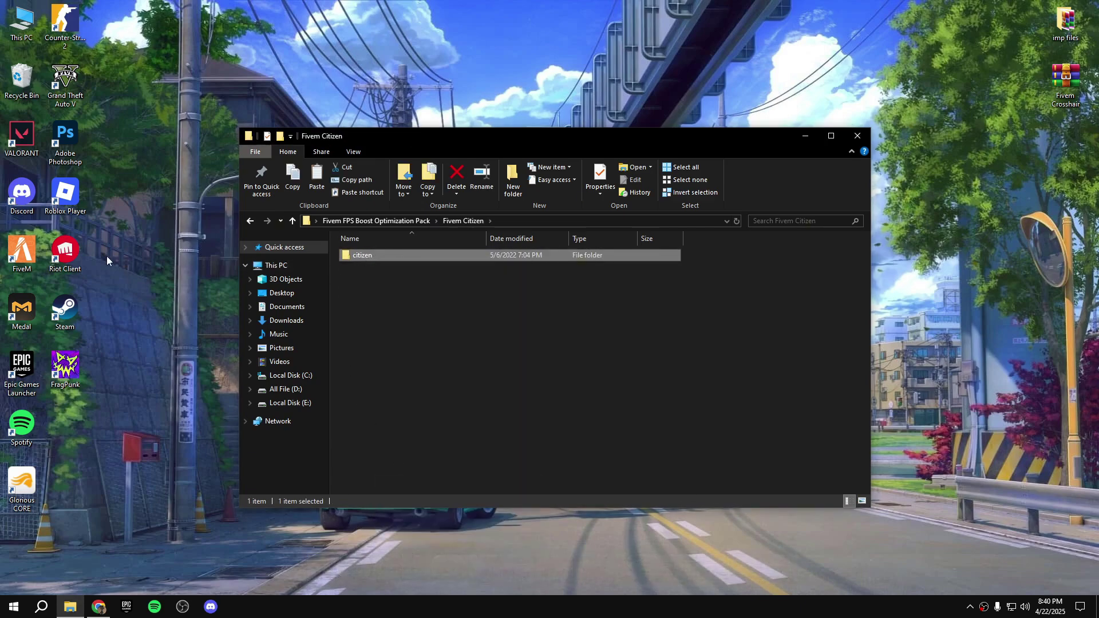
# Step: Paste the citizen folder into FiveM Application Data, reached through the FiveM shortcut's file location, and close that folder window
pyautogui.rightClick(22, 252)
pyautogui.click(162, 280)
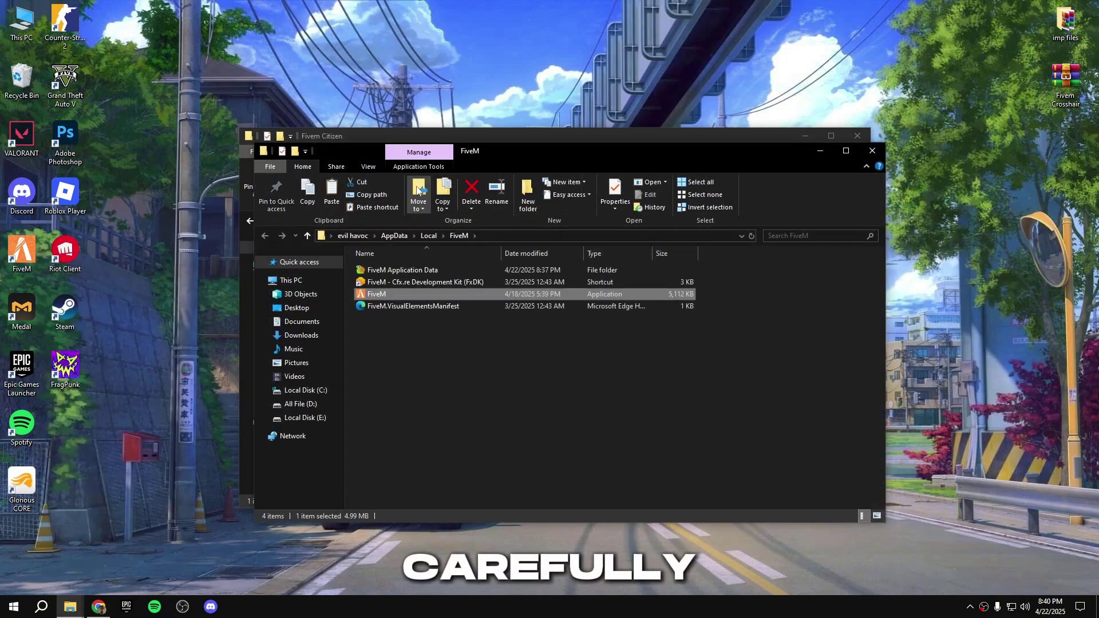
pyautogui.doubleClick(438, 269)
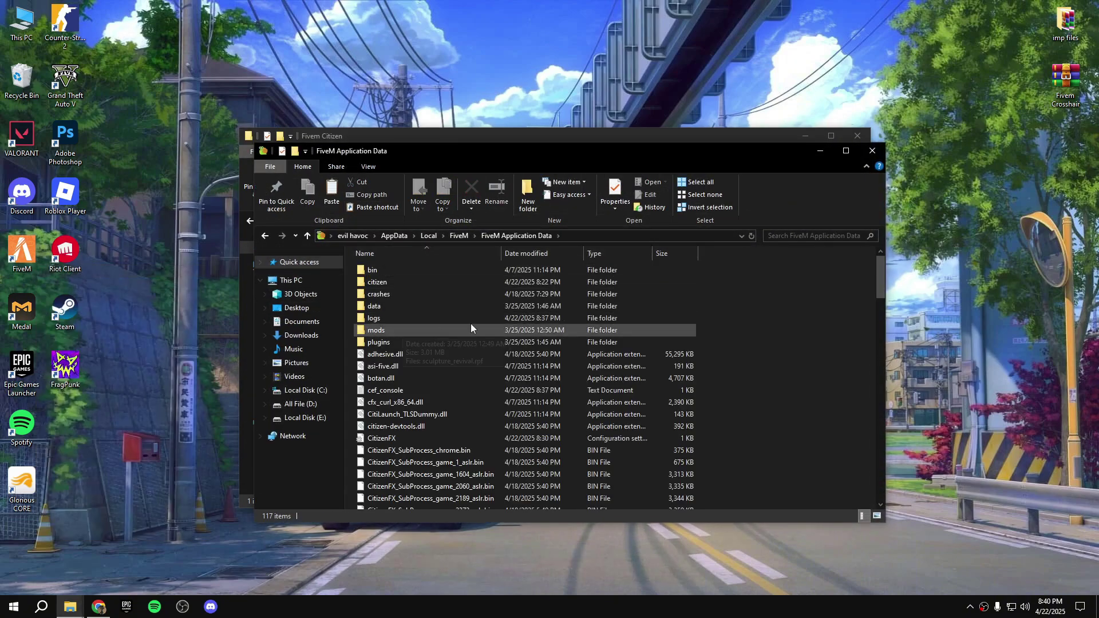
pyautogui.rightClick(737, 298)
pyautogui.click(774, 389)
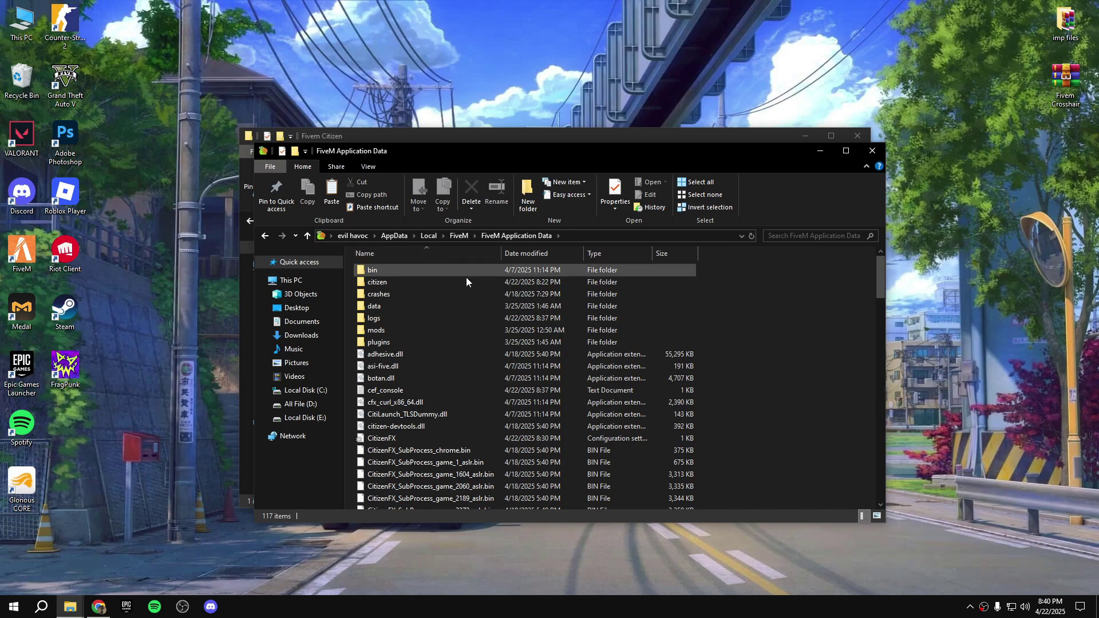
pyautogui.click(460, 213)
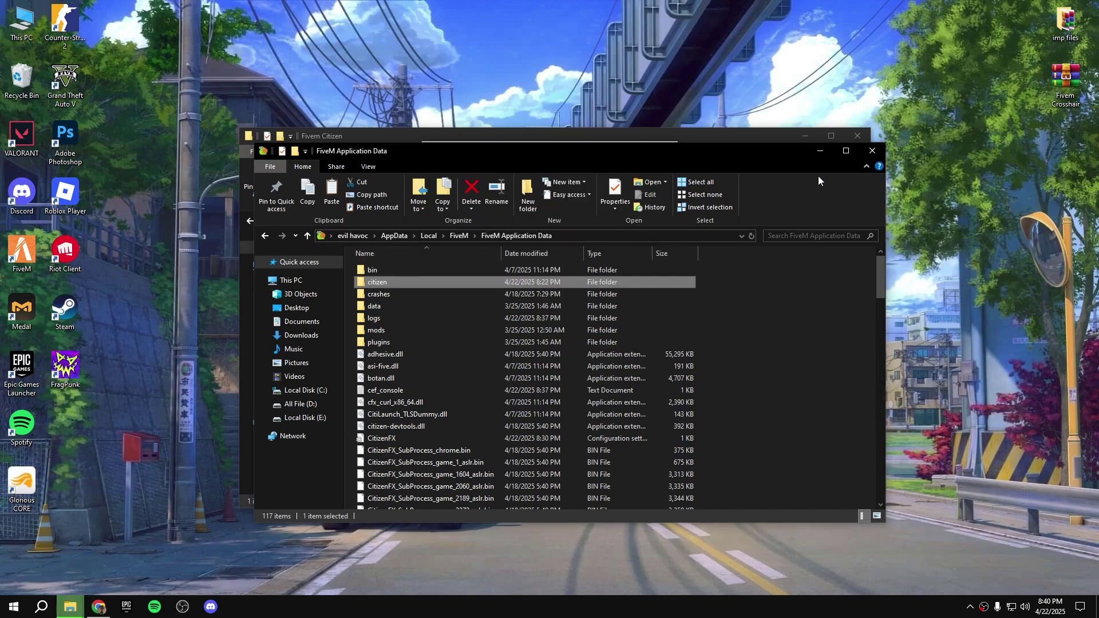
pyautogui.click(880, 160)
# Step: Run DeviceCleanup as administrator from the pack's Optimization folder, remove all listed non-present devices and close the tool
pyautogui.click(402, 222)
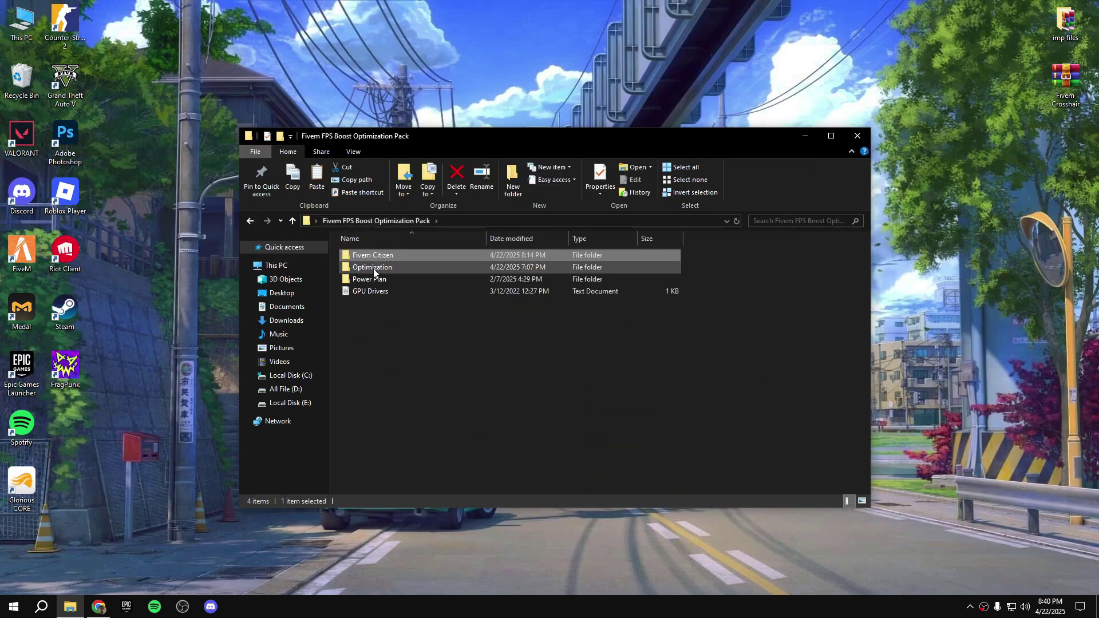
pyautogui.doubleClick(487, 267)
pyautogui.doubleClick(378, 255)
pyautogui.click(390, 256)
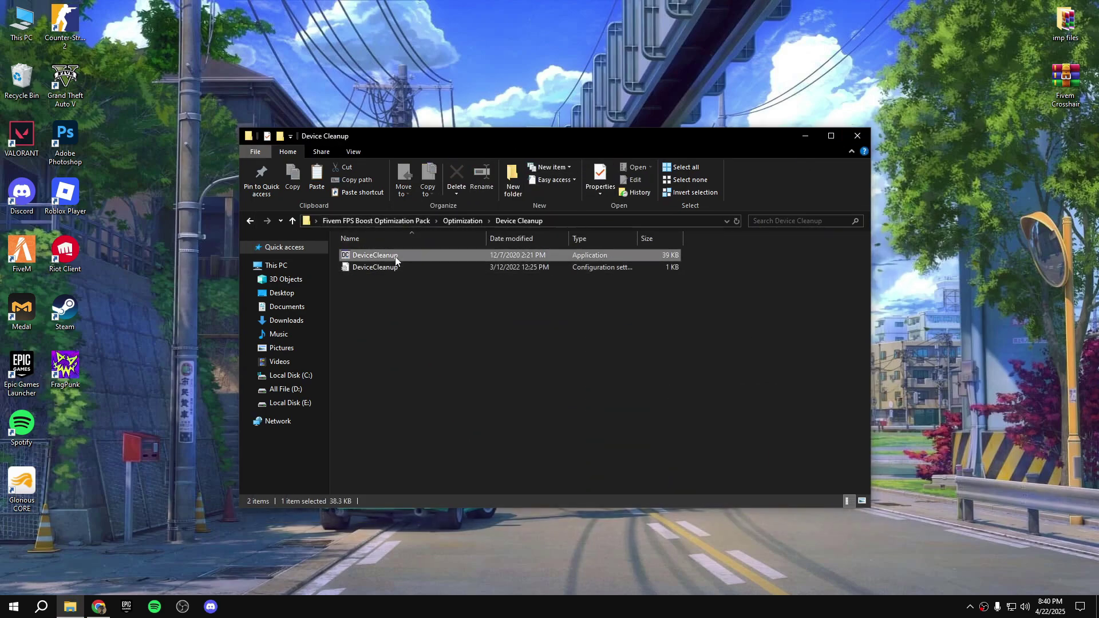
pyautogui.rightClick(395, 257)
pyautogui.click(445, 278)
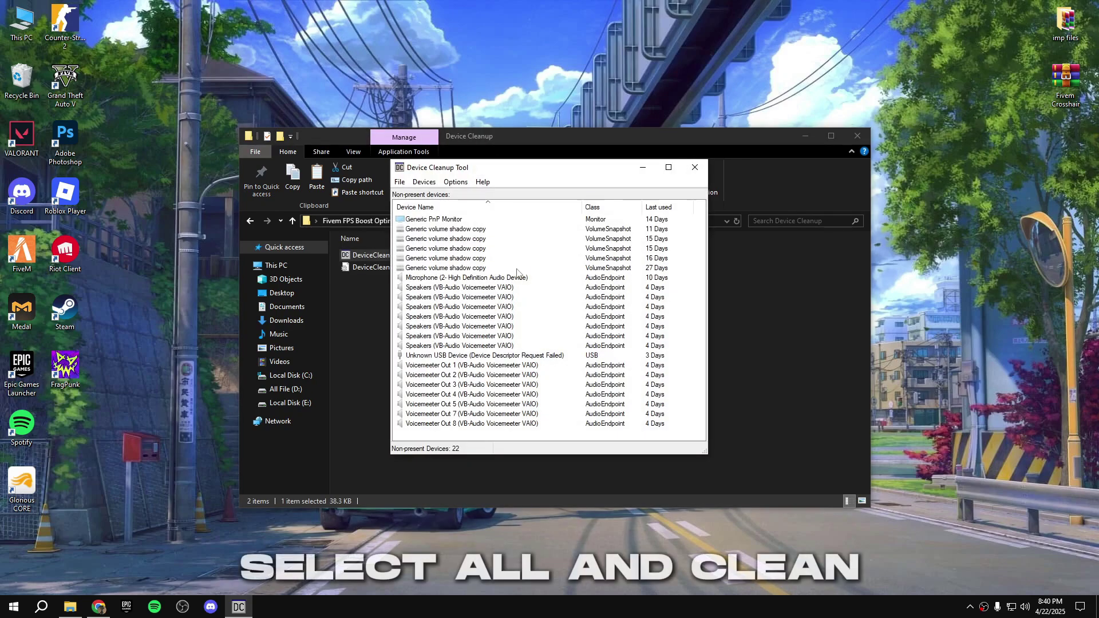
pyautogui.hotkey('ctrl', 'a')
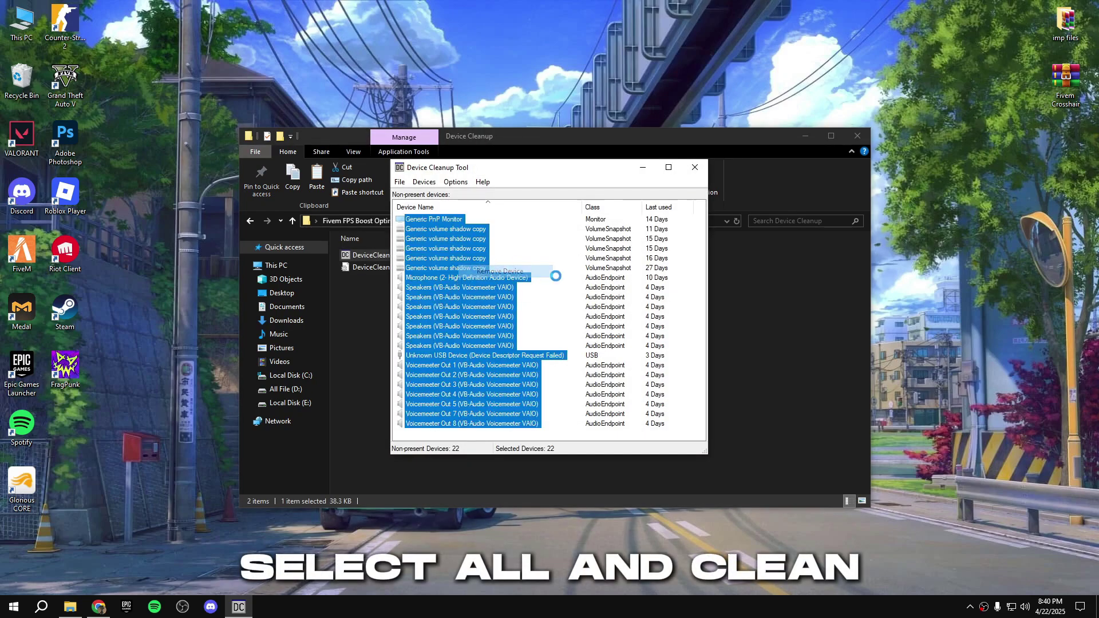
pyautogui.click(695, 167)
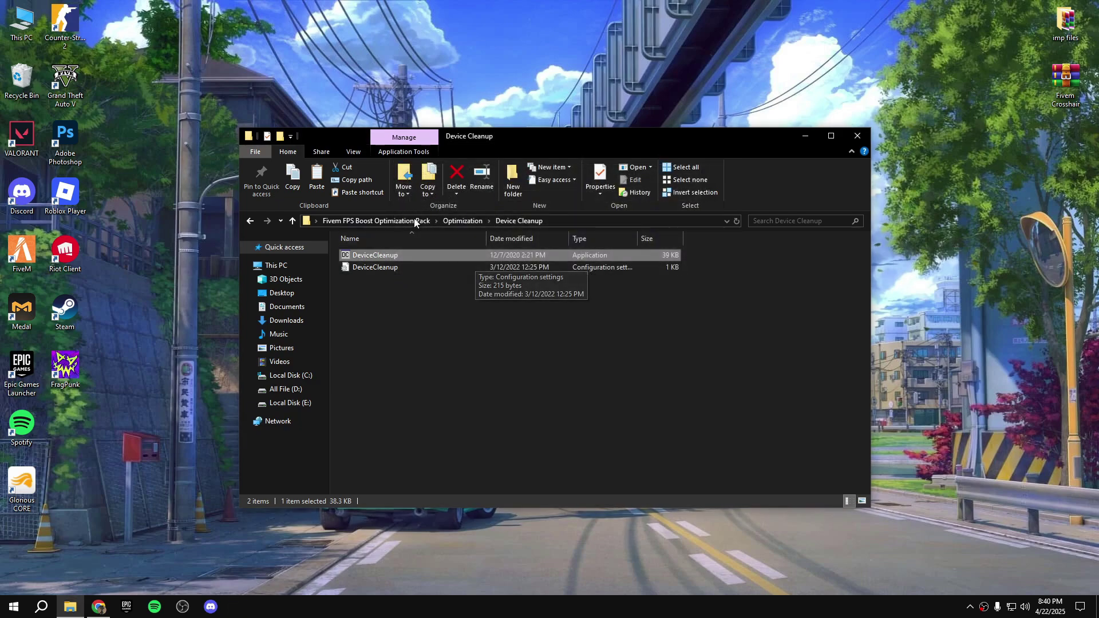
# Step: Merge Disable GpuEnergyDriver, Disable Power Throttling and GPU Optimization from the Increase GPU Performance folder into the registry
pyautogui.click(462, 221)
pyautogui.doubleClick(378, 266)
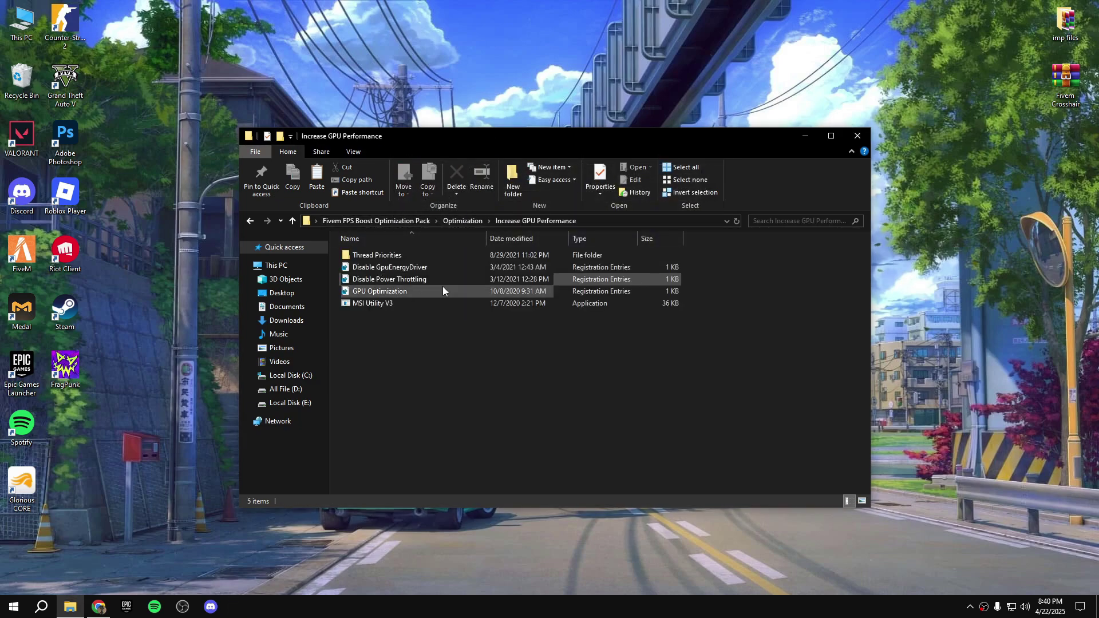
pyautogui.click(390, 267)
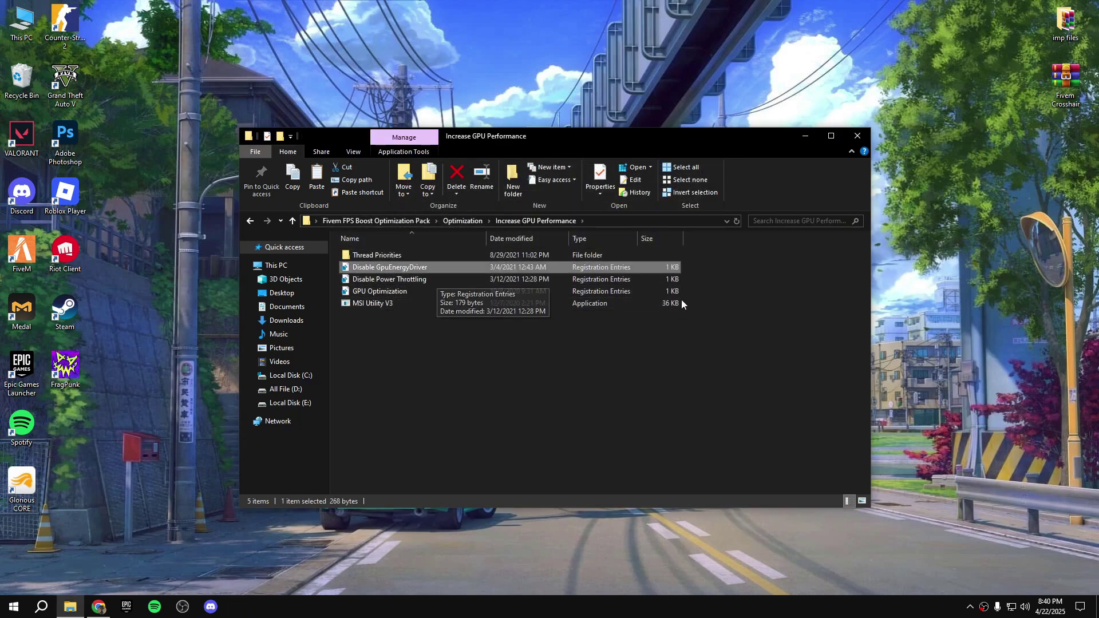
pyautogui.click(635, 291)
pyautogui.keyDown('shift'); pyautogui.click(624, 267); pyautogui.keyUp('shift')
pyautogui.rightClick(624, 268)
pyautogui.click(636, 278)
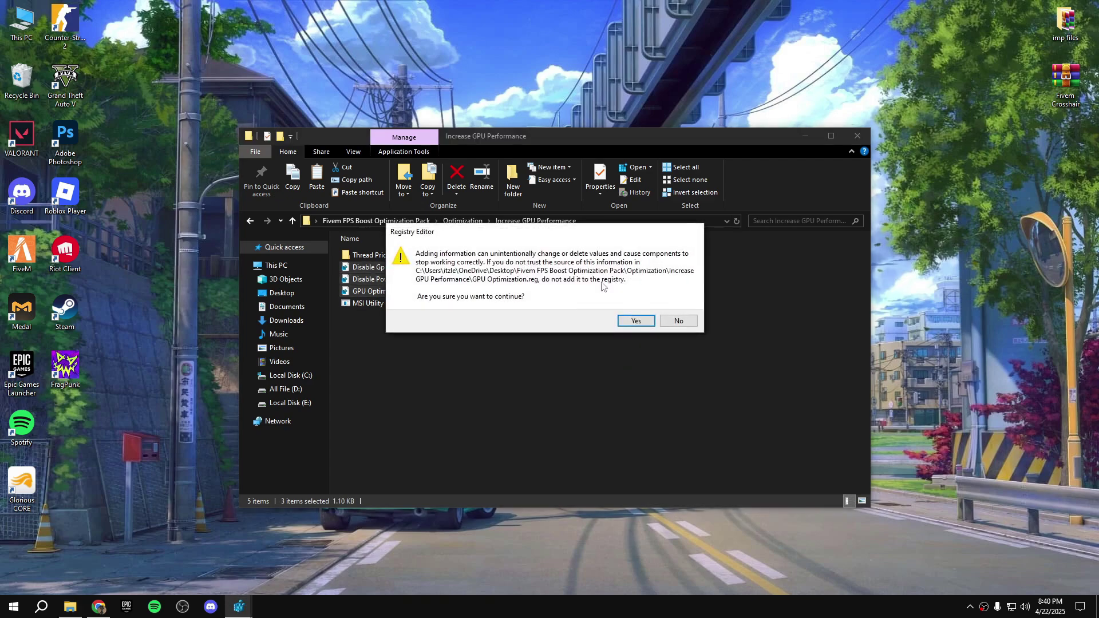
pyautogui.click(637, 322)
pyautogui.press('Return')
pyautogui.click(636, 321)
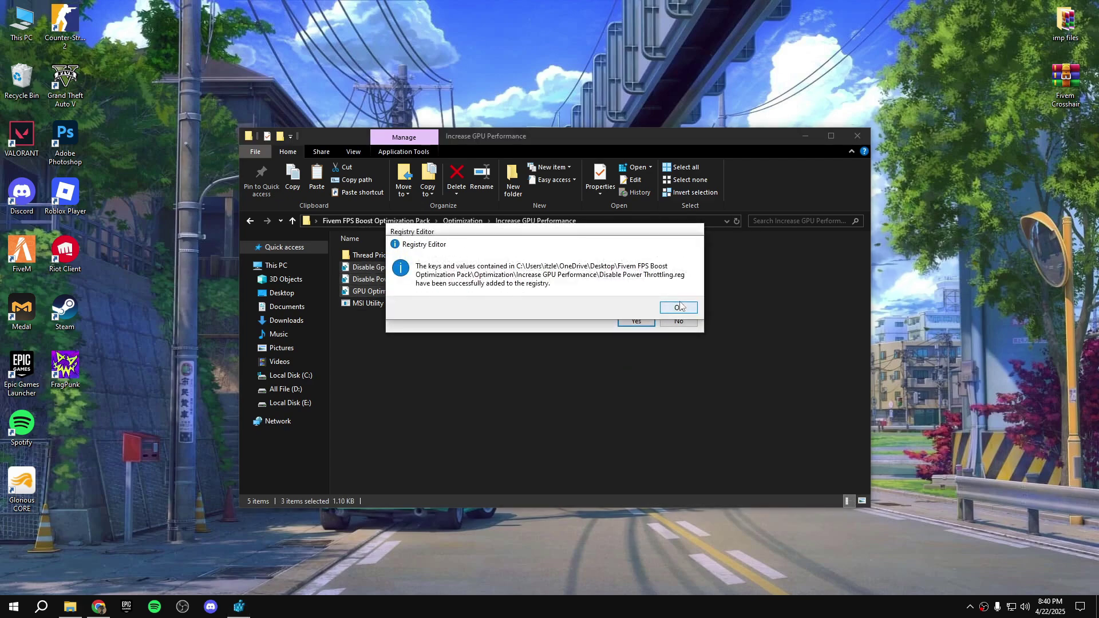
pyautogui.press('Return')
pyautogui.click(636, 322)
pyautogui.press('Return')
# Step: Run MSI Utility V3 as administrator and move its window to the middle of the desktop
pyautogui.click(417, 303)
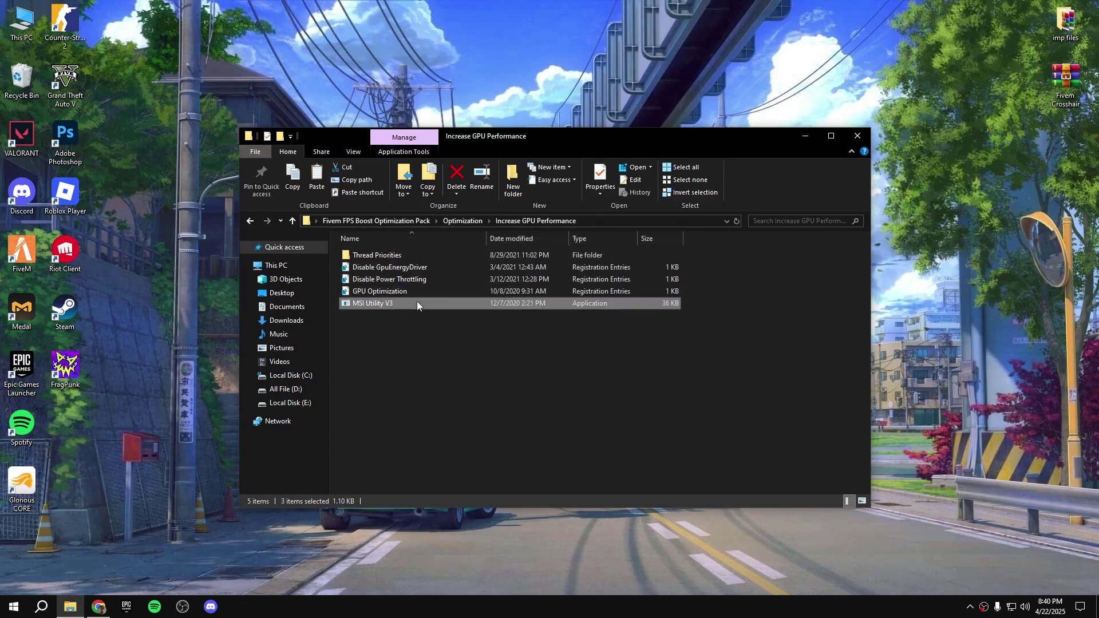
pyautogui.rightClick(417, 304)
pyautogui.click(451, 315)
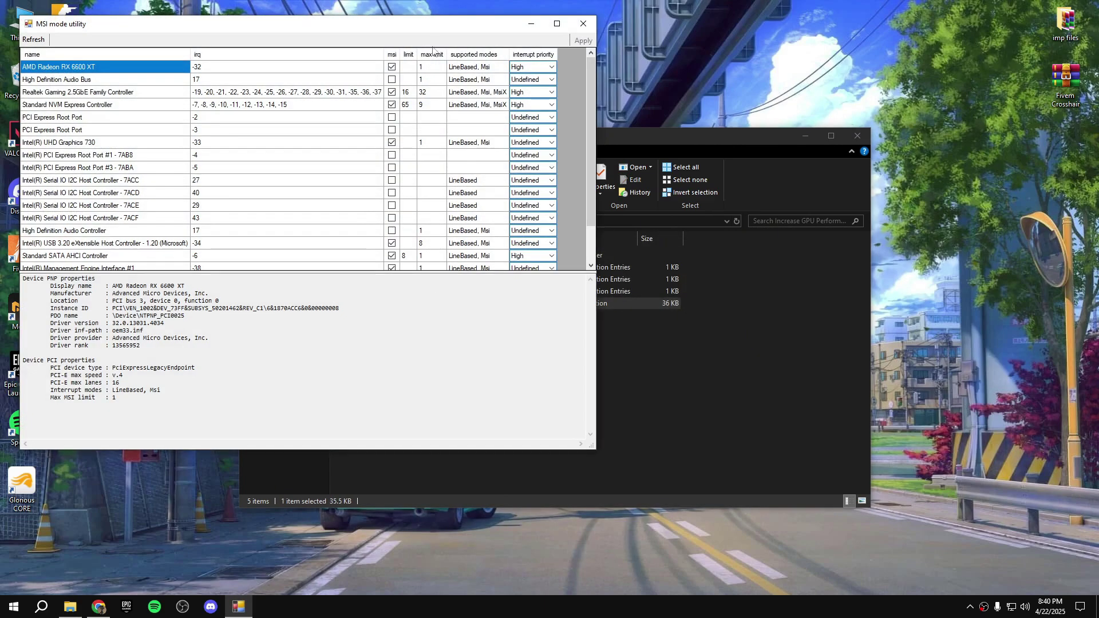
pyautogui.moveTo(440, 30); pyautogui.dragTo(721, 105)
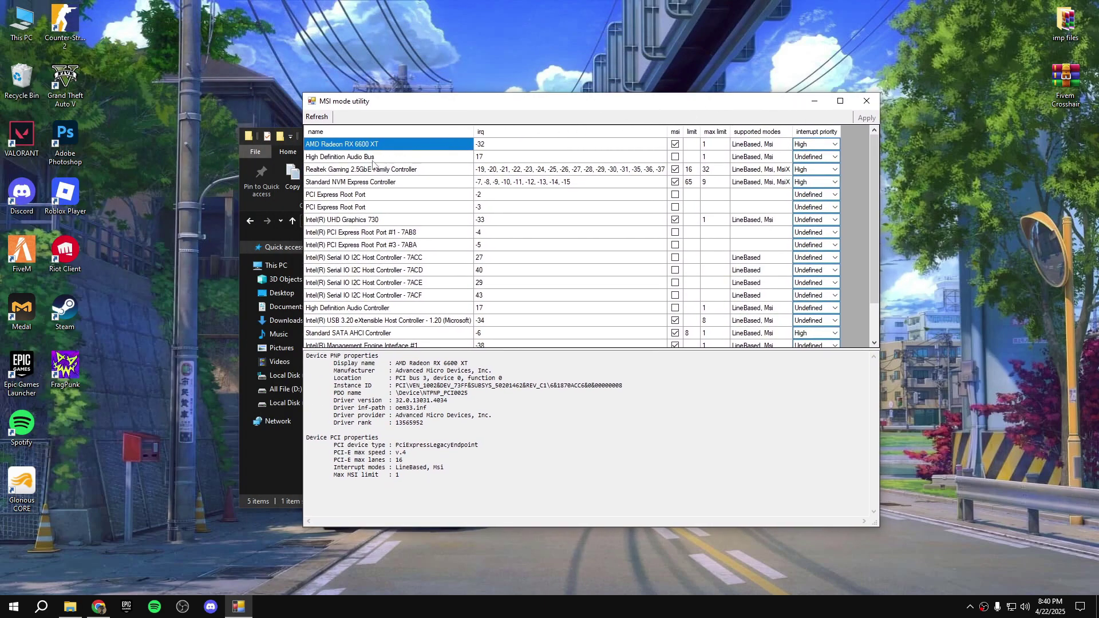
pyautogui.rightClick(445, 80)
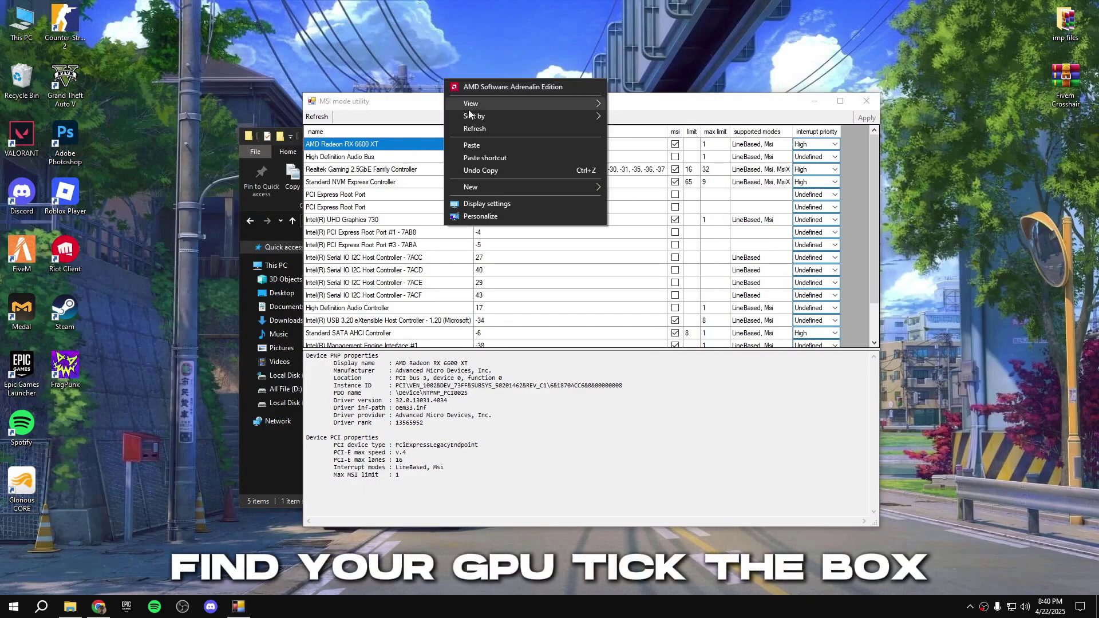
# Step: Enable MSI for the AMD Radeon RX 6600 XT with High interrupt priority, and close the utility
pyautogui.click(675, 144)
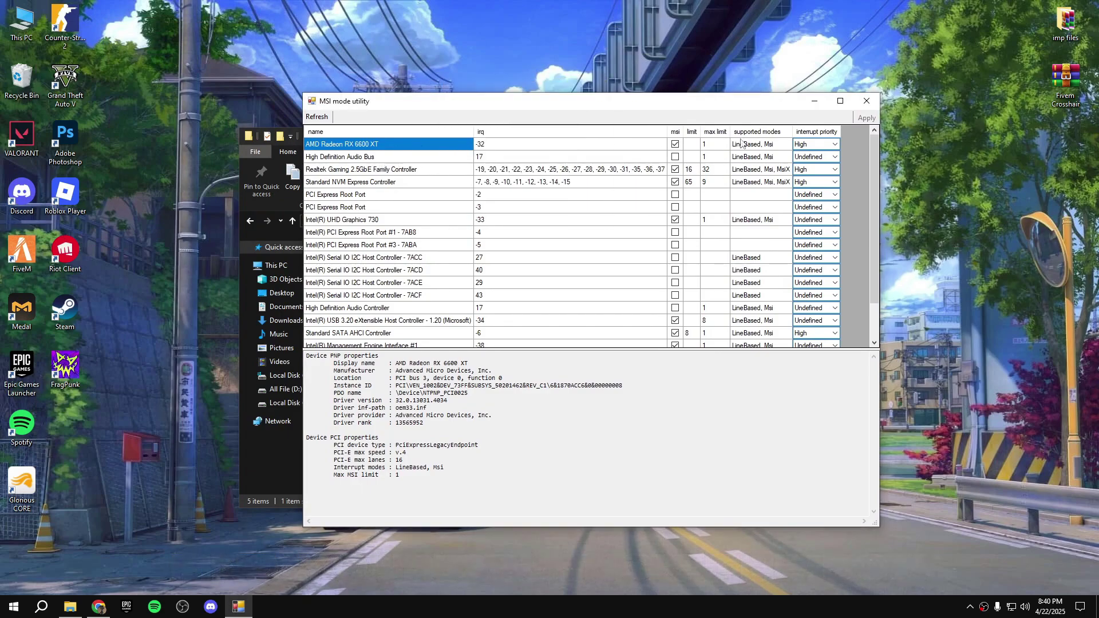
pyautogui.click(674, 146)
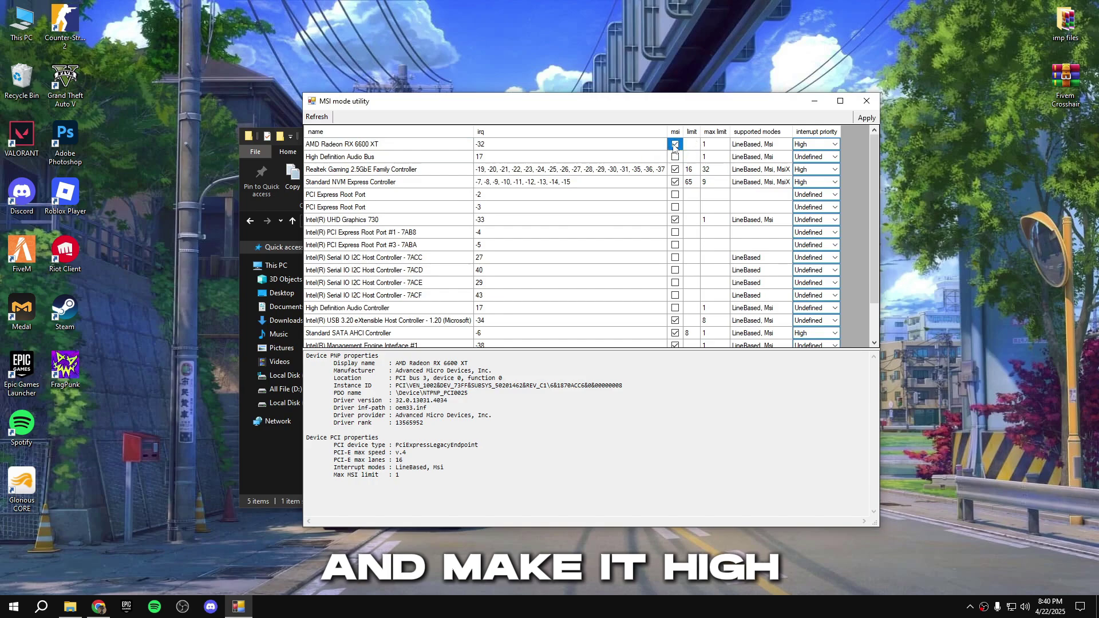
pyautogui.click(825, 148)
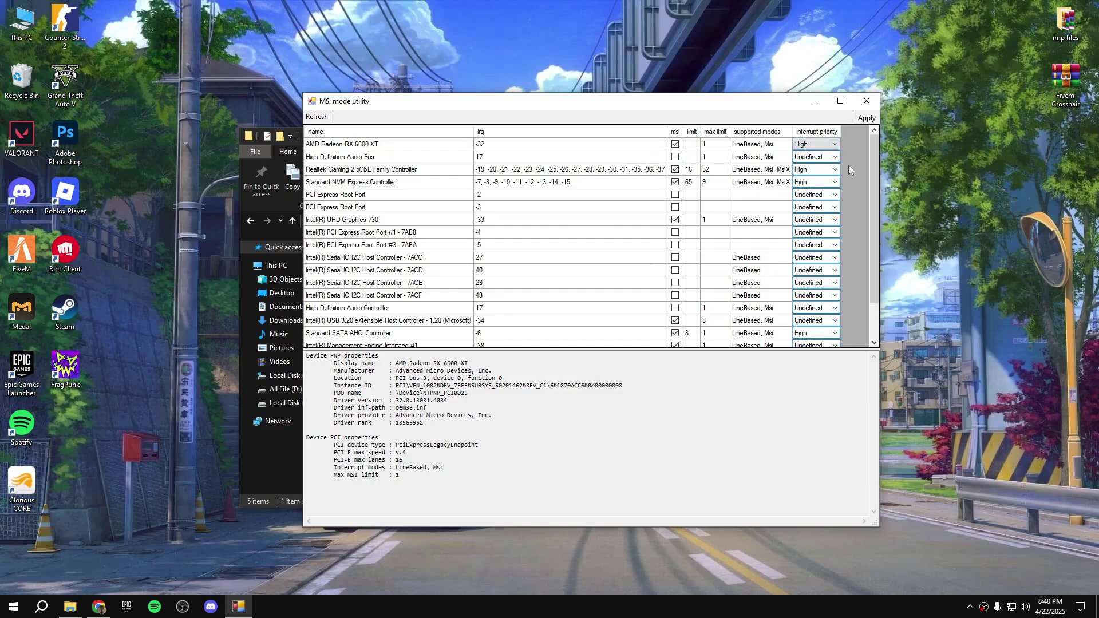
pyautogui.click(865, 100)
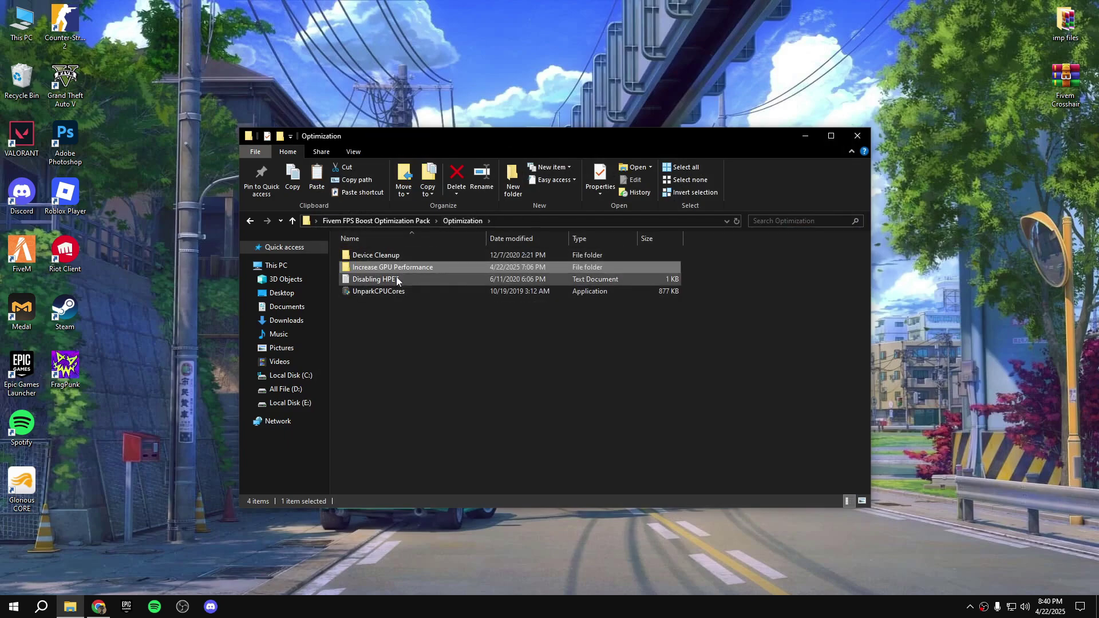
# Step: Open the Disabling HPET text file from the Optimization folder and run Command Prompt as administrator
pyautogui.doubleClick(396, 279)
pyautogui.moveTo(399, 107); pyautogui.dragTo(335, 115)
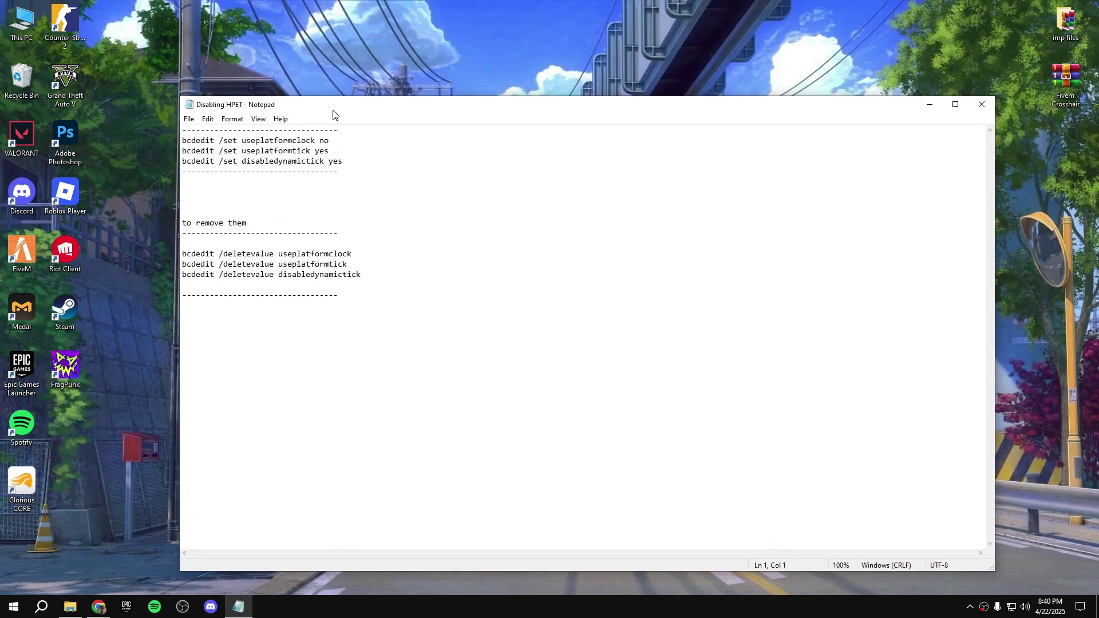
pyautogui.click(45, 605)
pyautogui.write('cmd')
pyautogui.rightClick(116, 380)
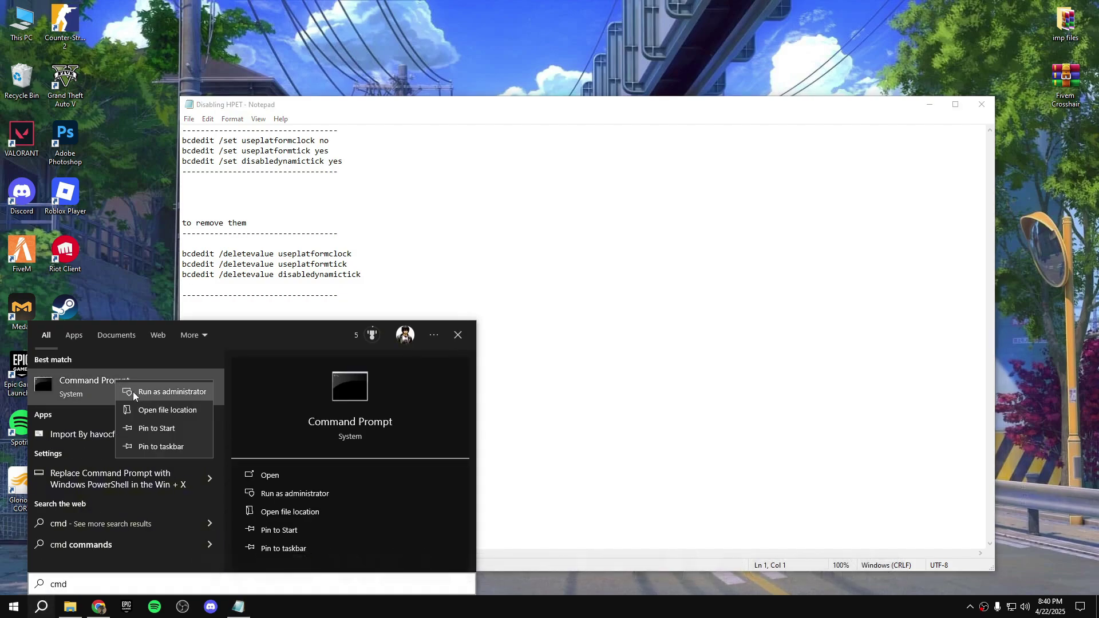
pyautogui.click(134, 389)
# Step: Shrink the Disabling HPET notes window and arrange it side by side with Command Prompt
pyautogui.moveTo(280, 41); pyautogui.dragTo(761, 91)
pyautogui.moveTo(995, 572); pyautogui.dragTo(495, 323)
pyautogui.moveTo(396, 112); pyautogui.dragTo(404, 111)
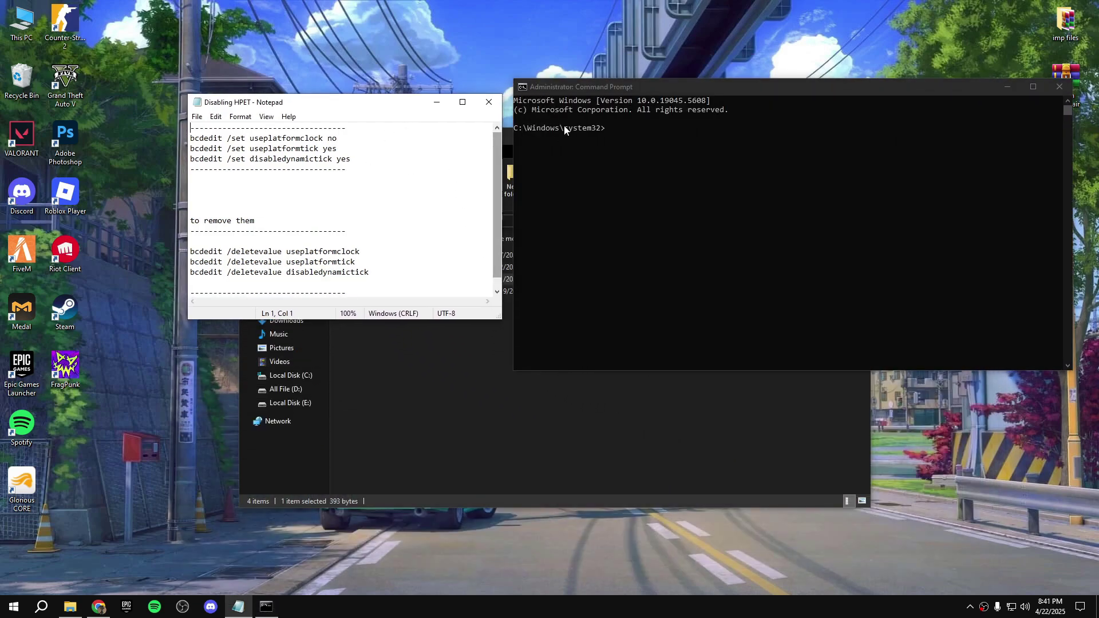
pyautogui.moveTo(577, 91); pyautogui.dragTo(573, 102)
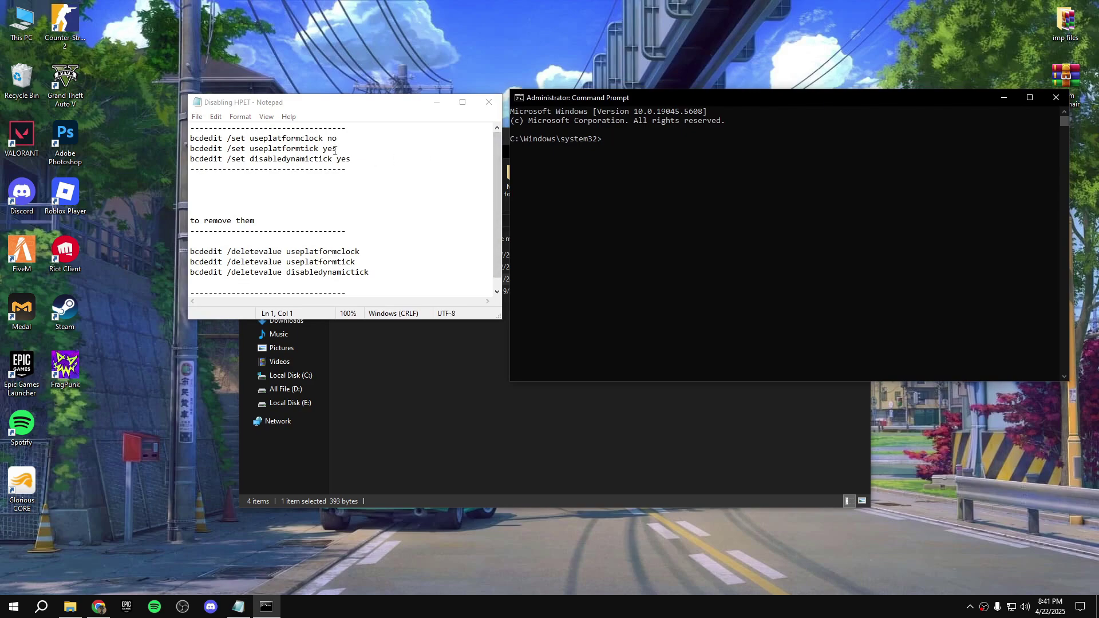
# Step: Run the commands bcdedit /set useplatformclock no and bcdedit /set useplatformtick yes from the Disabling HPET notes
pyautogui.moveTo(338, 139); pyautogui.dragTo(197, 137)
pyautogui.click(692, 184)
pyautogui.write('bcdedit /set useplatformclock no')
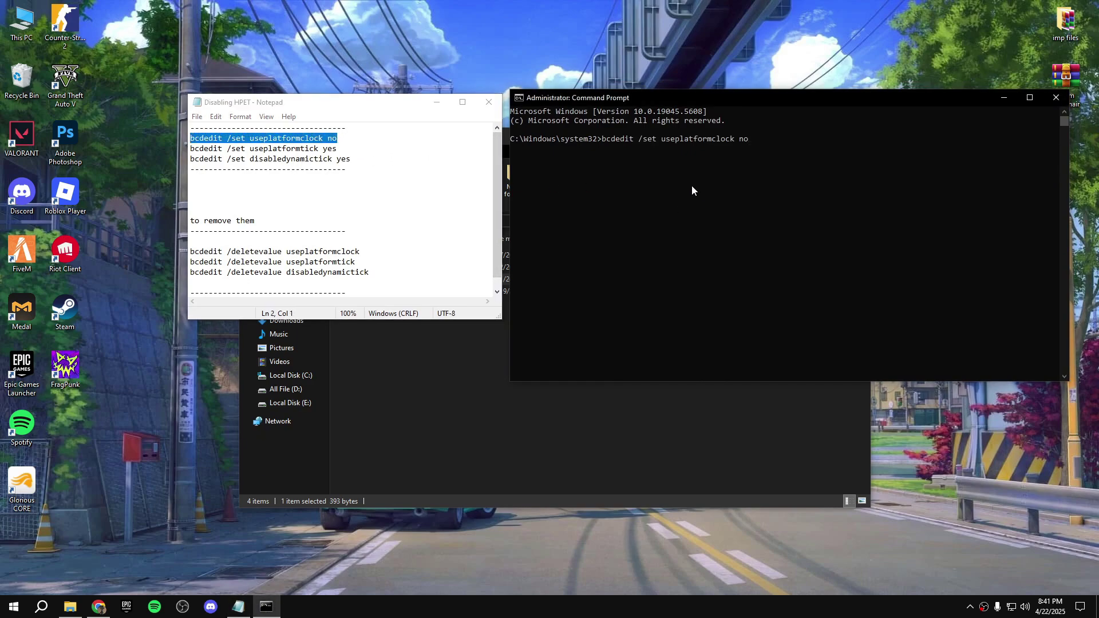
pyautogui.press('Return')
pyautogui.moveTo(337, 149); pyautogui.dragTo(207, 148)
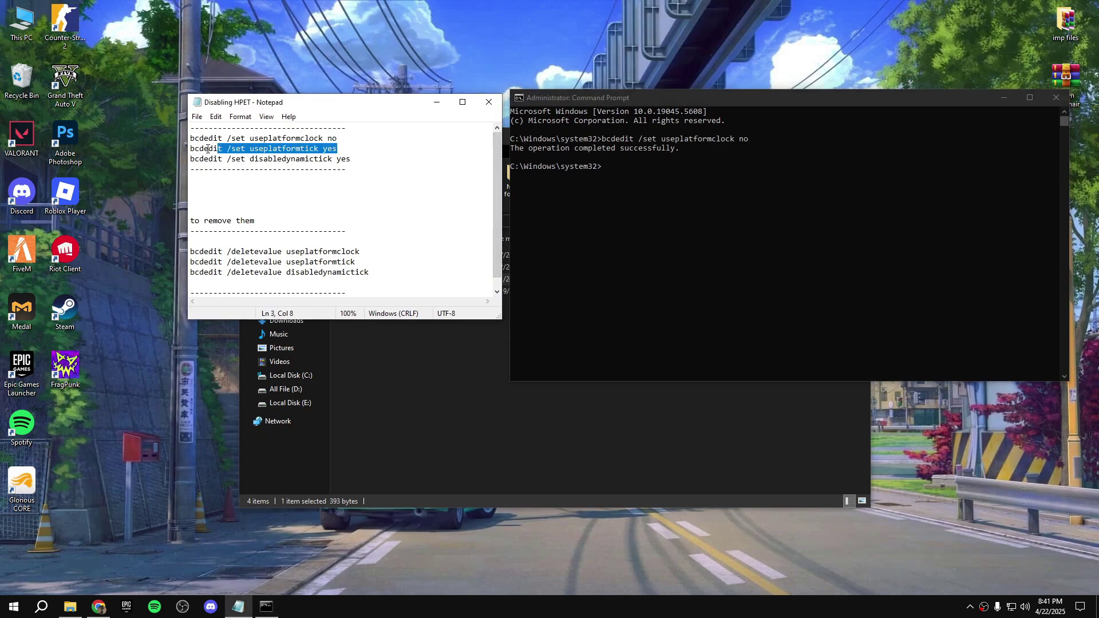
pyautogui.click(680, 204)
pyautogui.write('bcdedit /set useplatformtick yes')
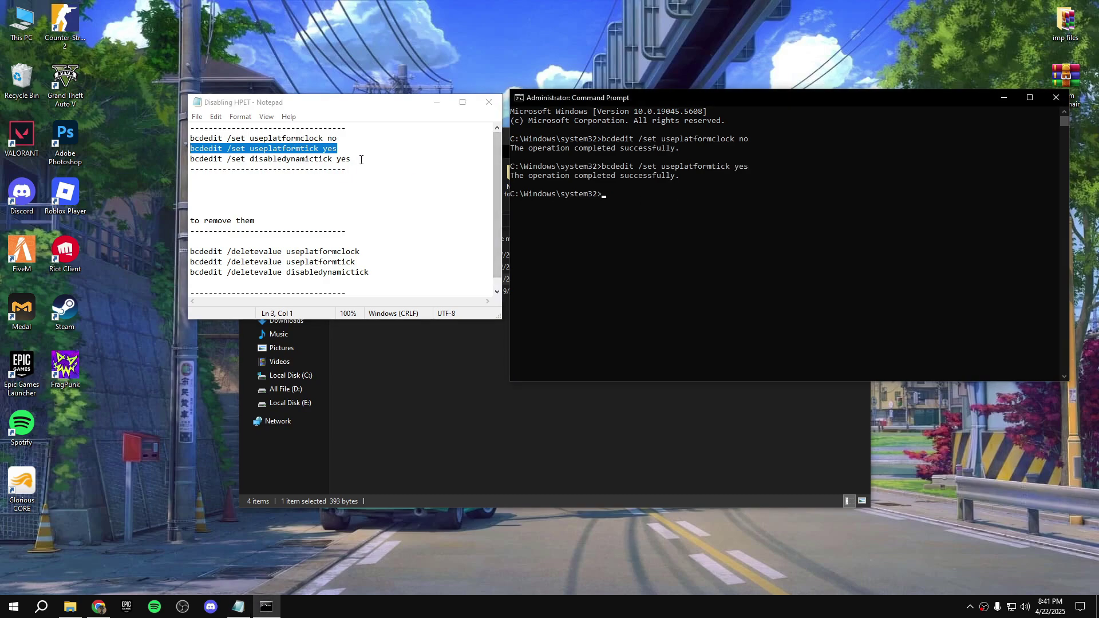
# Step: Run bcdedit /set disabledynamictick yes from the notes, then close Command Prompt and the Disabling HPET file
pyautogui.moveTo(361, 159); pyautogui.dragTo(193, 150)
pyautogui.rightClick(752, 217)
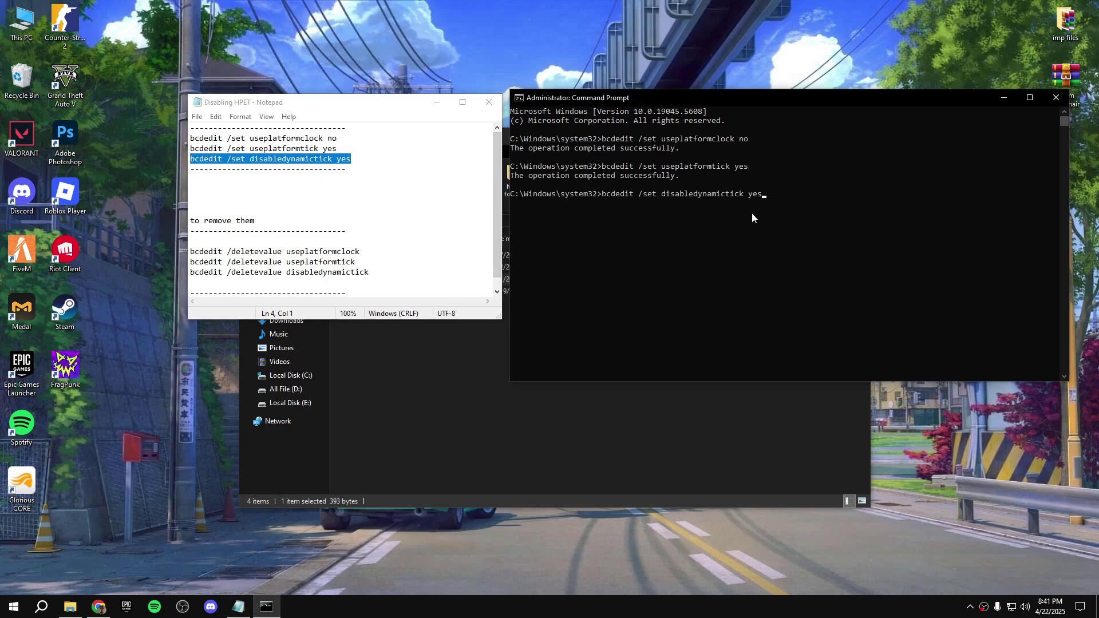
pyautogui.press('Return')
pyautogui.click(1055, 97)
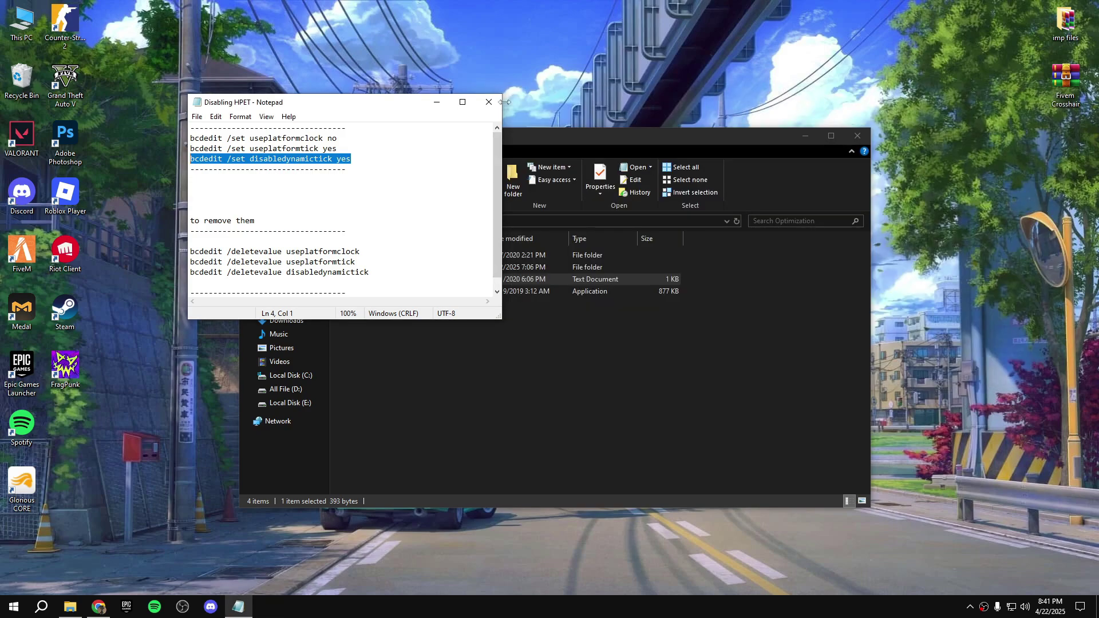
pyautogui.moveTo(320, 101); pyautogui.dragTo(559, 200)
pyautogui.click(698, 203)
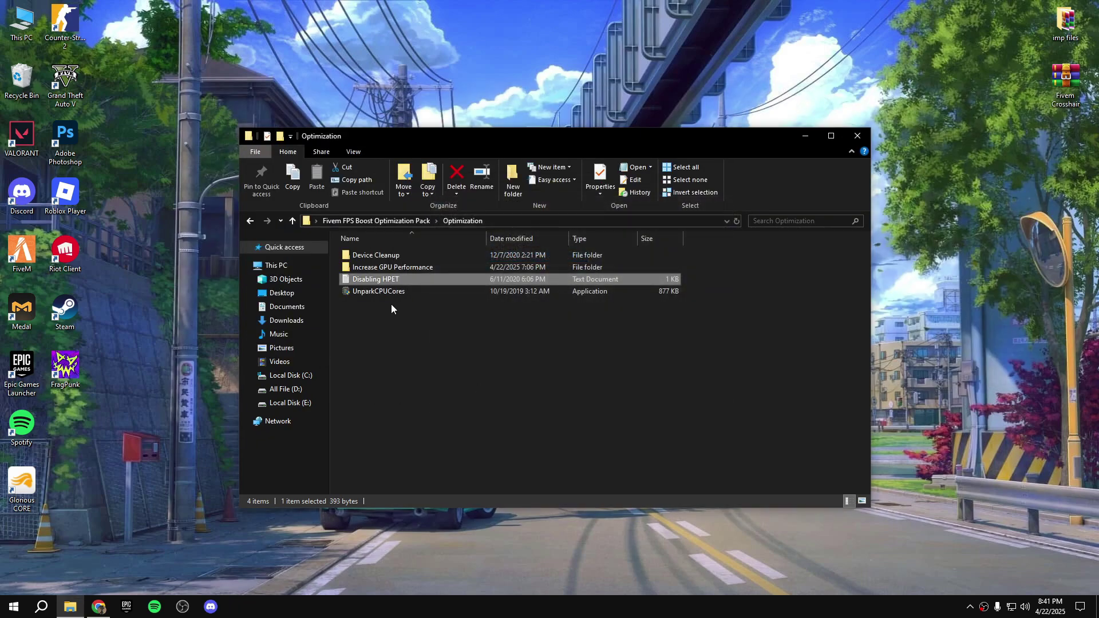
# Step: Launch UnparkCPUCores from the Optimization folder and set its system power plan to High performance
pyautogui.click(392, 293)
pyautogui.doubleClick(364, 295)
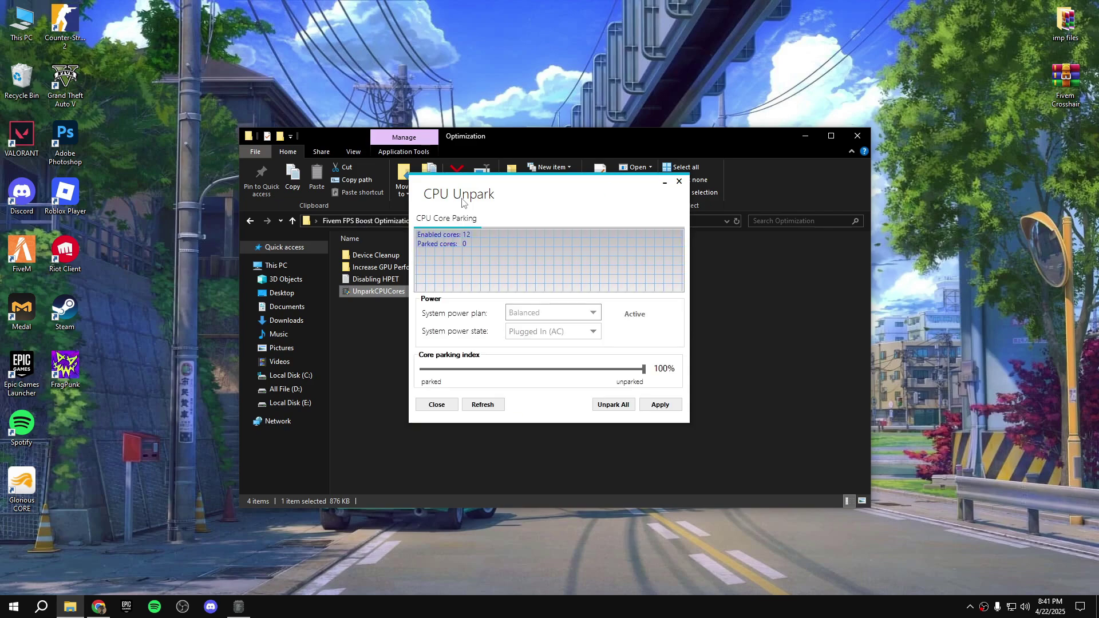
pyautogui.click(541, 313)
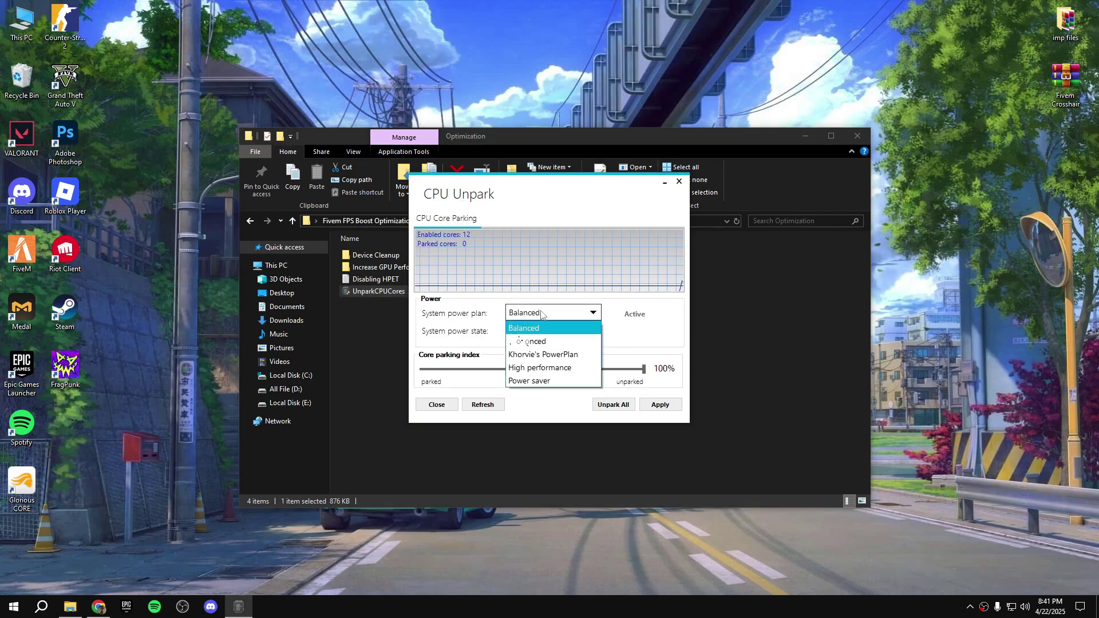
pyautogui.click(540, 368)
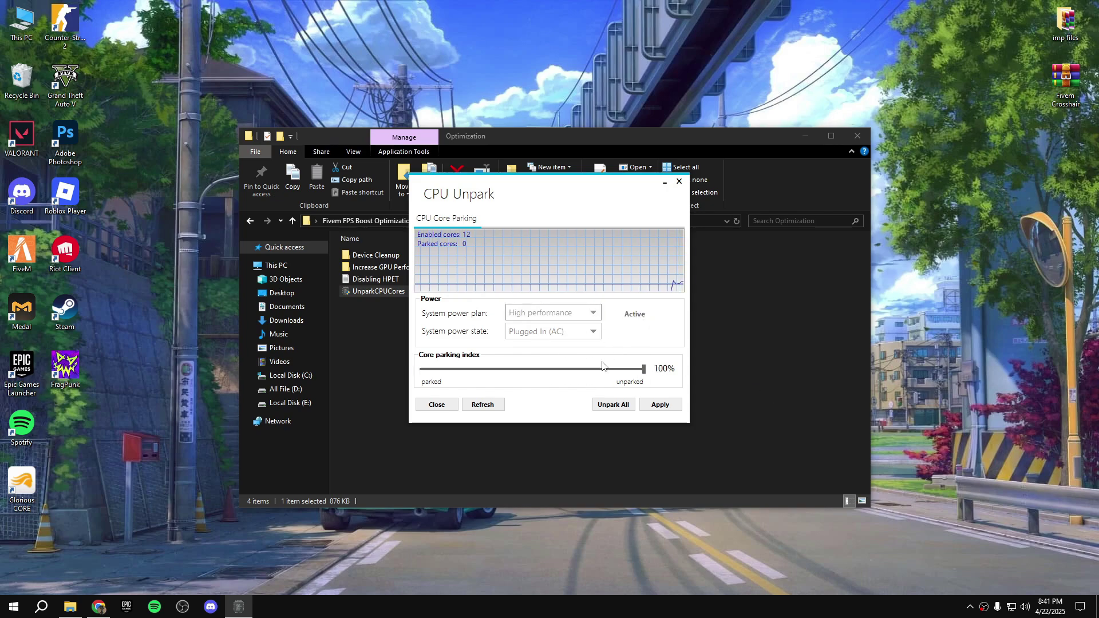
# Step: Unpark all CPU cores, apply the settings and close the CPU Unpark tool
pyautogui.click(613, 404)
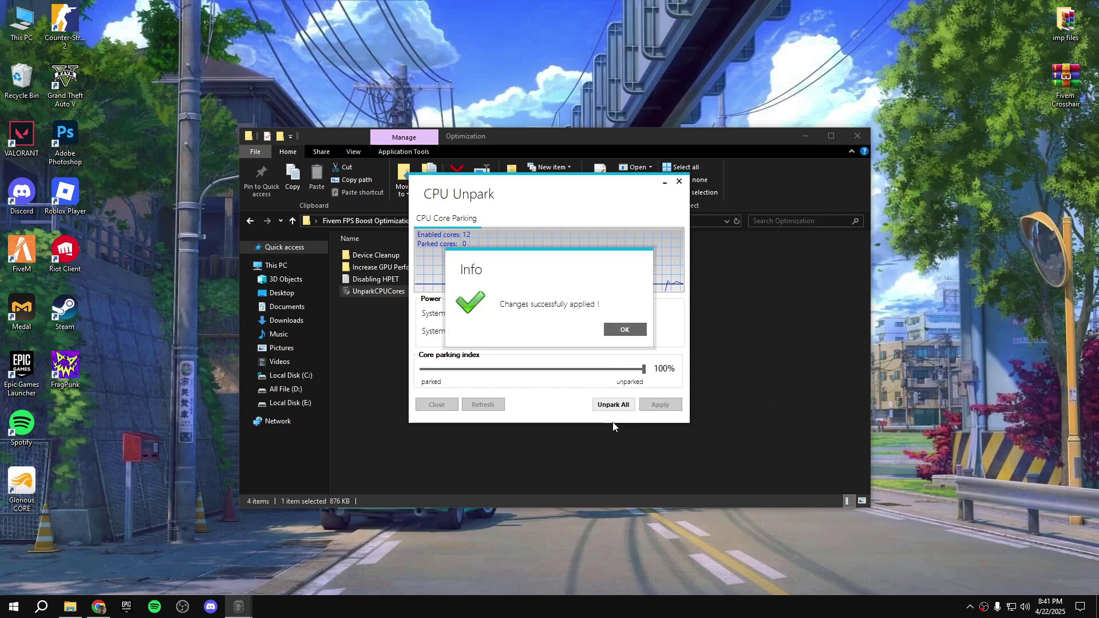
pyautogui.click(621, 324)
pyautogui.click(676, 404)
pyautogui.click(624, 325)
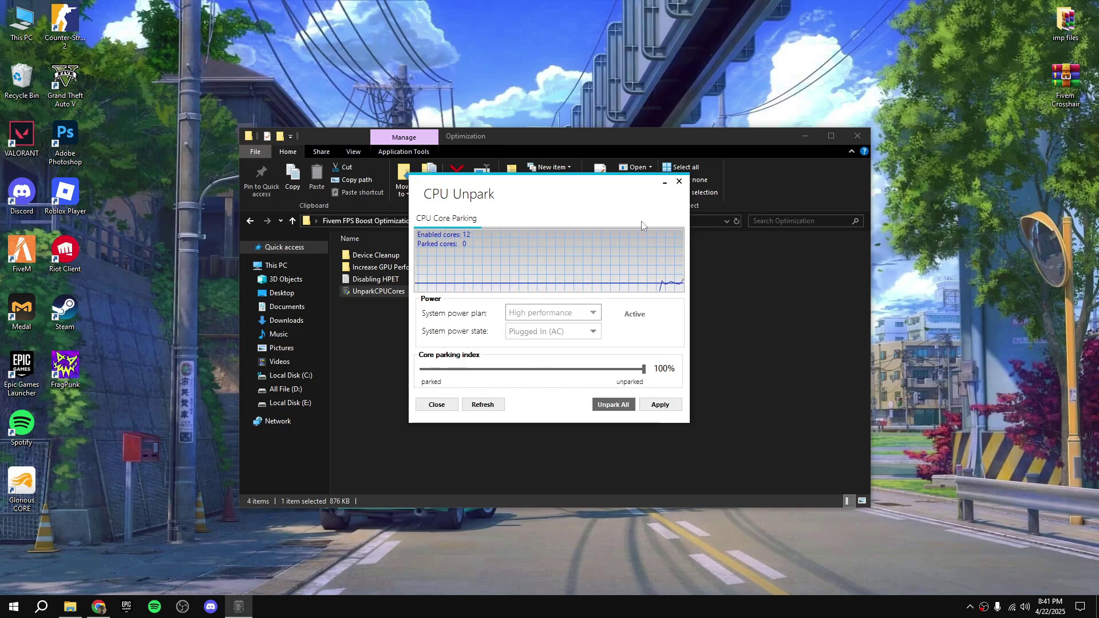
pyautogui.click(678, 182)
# Step: Run Import By havocfps Power Plan as administrator from the pack's Power Plan folder and dismiss its console window
pyautogui.click(370, 224)
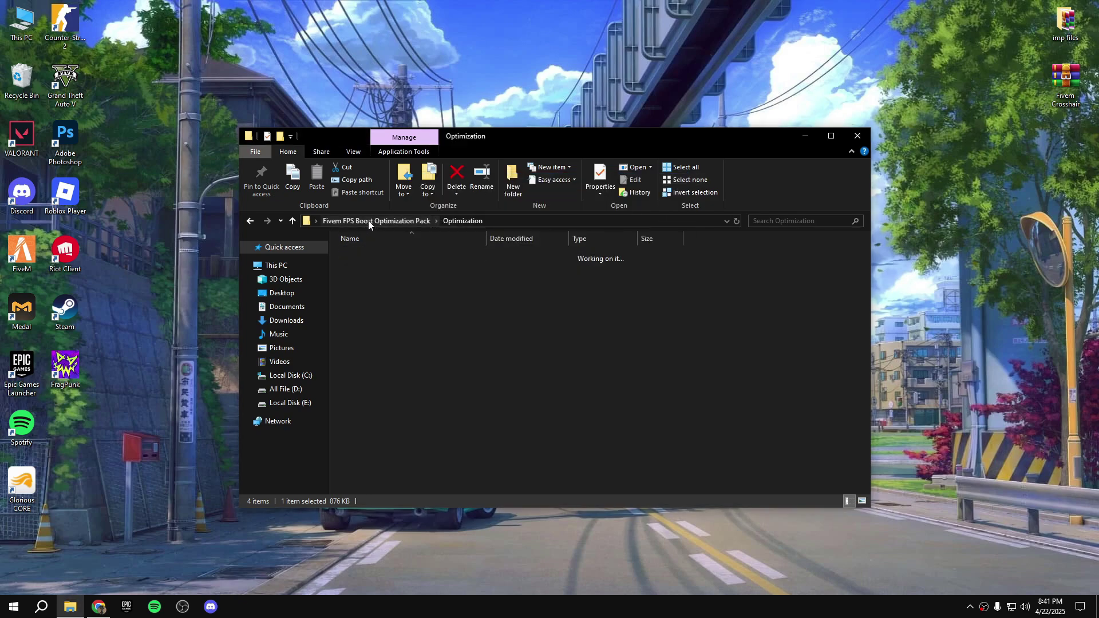
pyautogui.doubleClick(375, 280)
pyautogui.rightClick(382, 256)
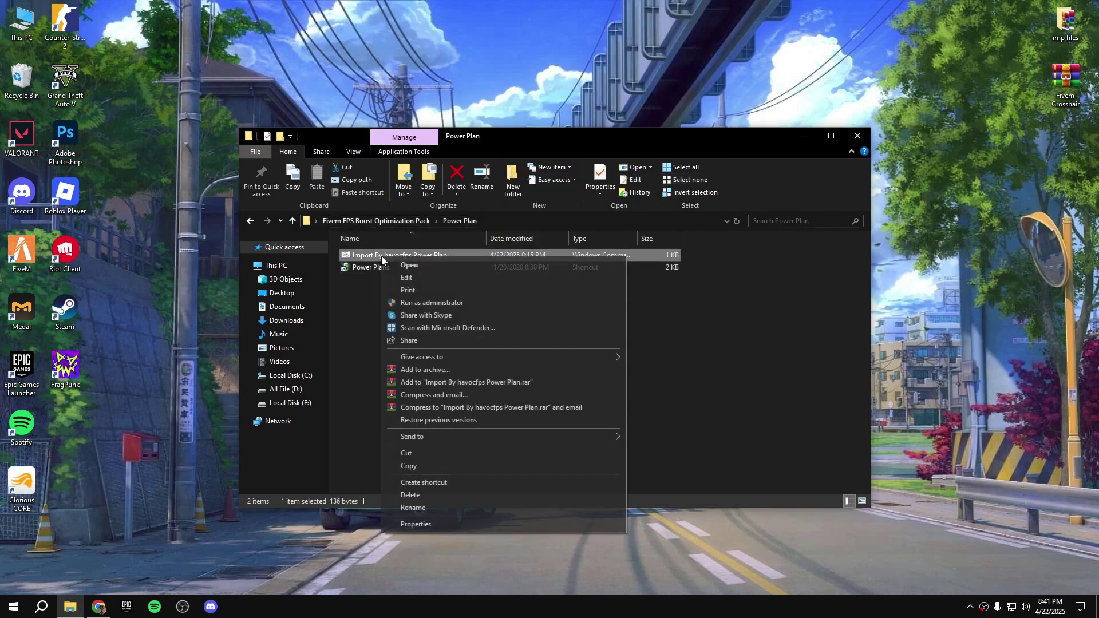
pyautogui.click(401, 303)
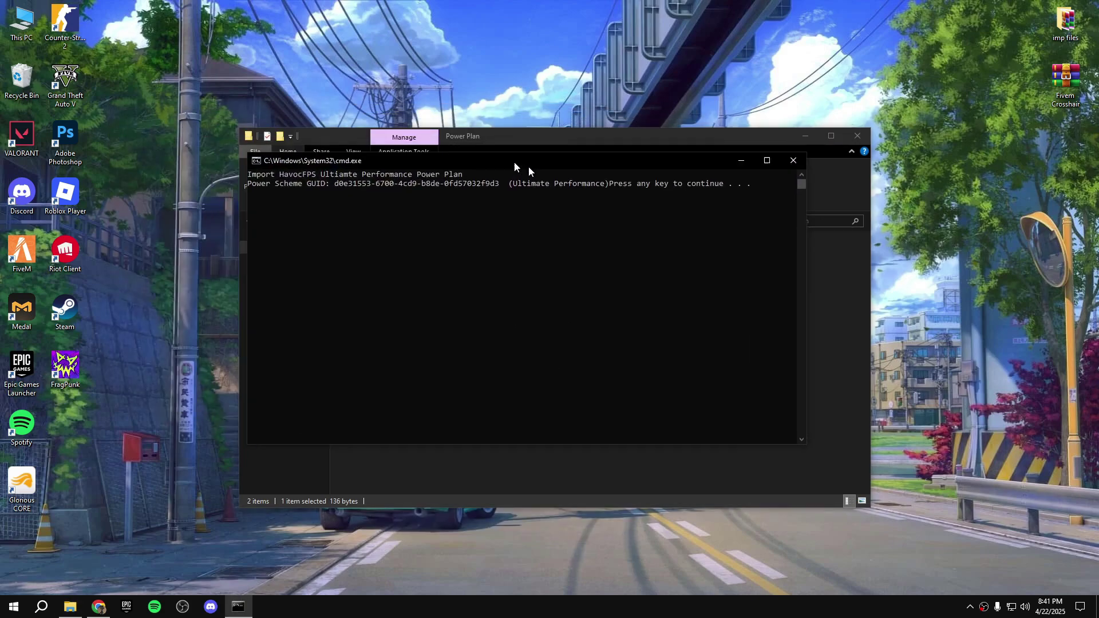
pyautogui.press('Return')
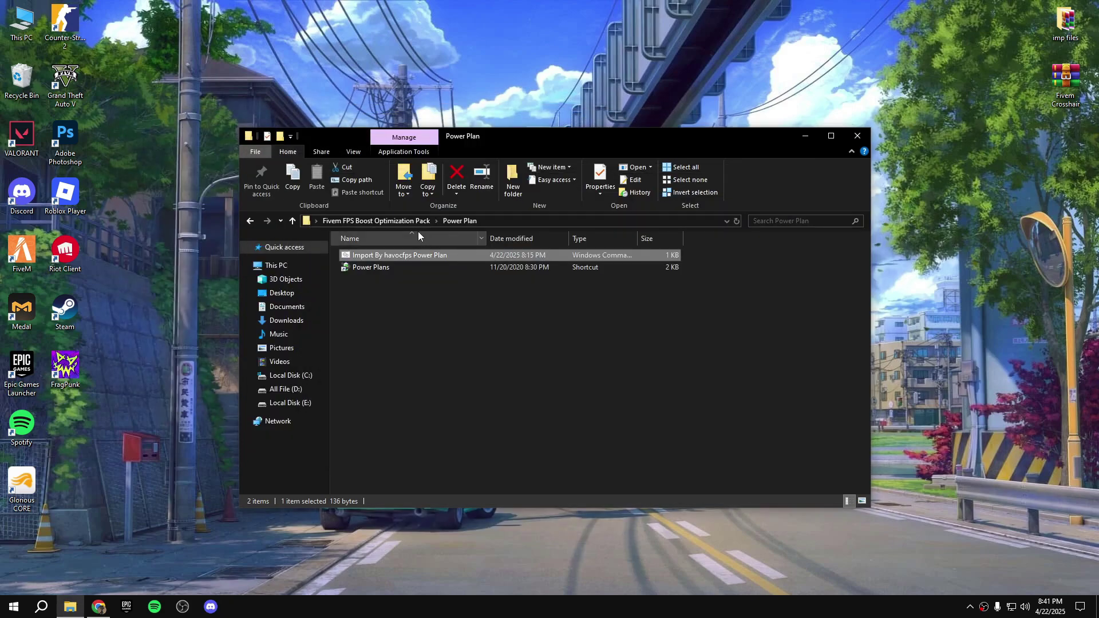
# Step: Review the Nvidia and AMD links in the pack's GPU Drivers text file, then close it and the pack folder
pyautogui.click(406, 222)
pyautogui.doubleClick(382, 293)
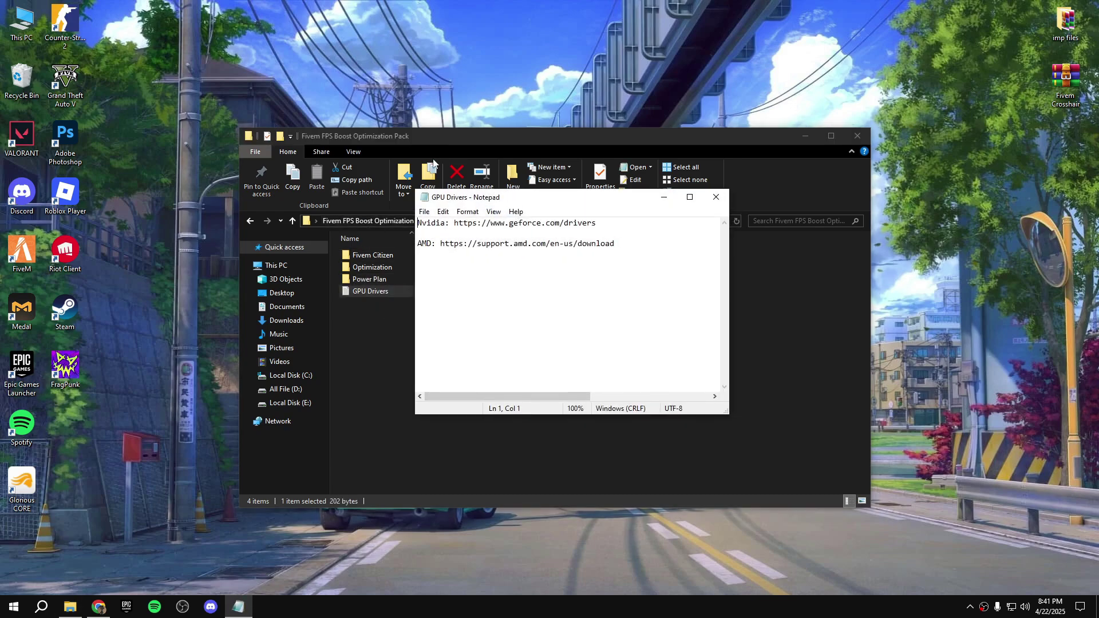
pyautogui.moveTo(616, 228); pyautogui.dragTo(417, 254)
pyautogui.rightClick(479, 125)
pyautogui.click(715, 197)
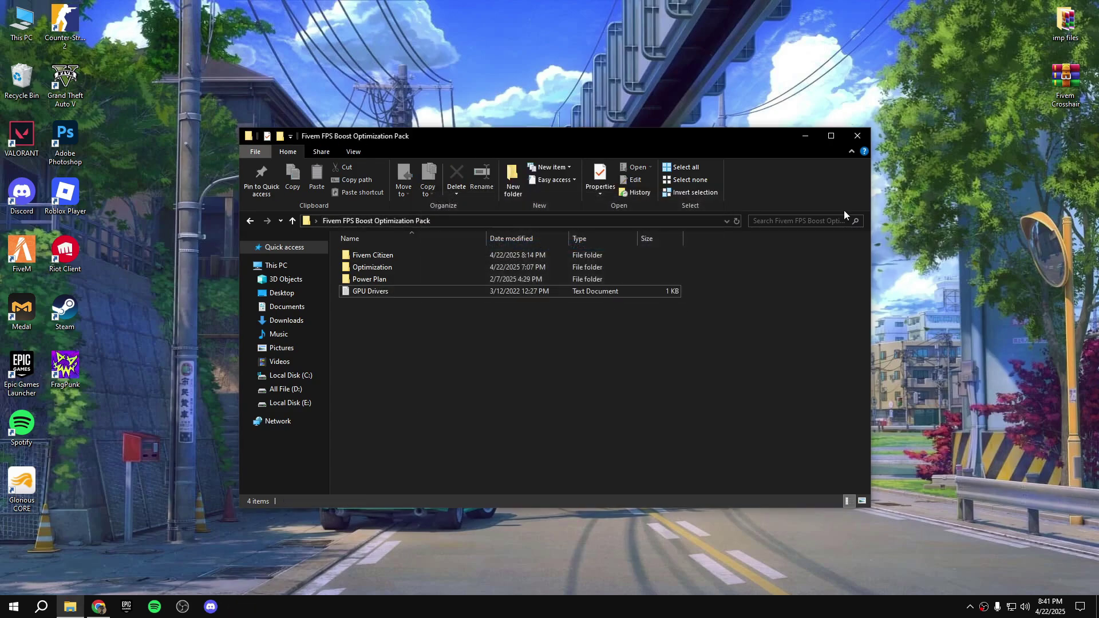
pyautogui.click(857, 136)
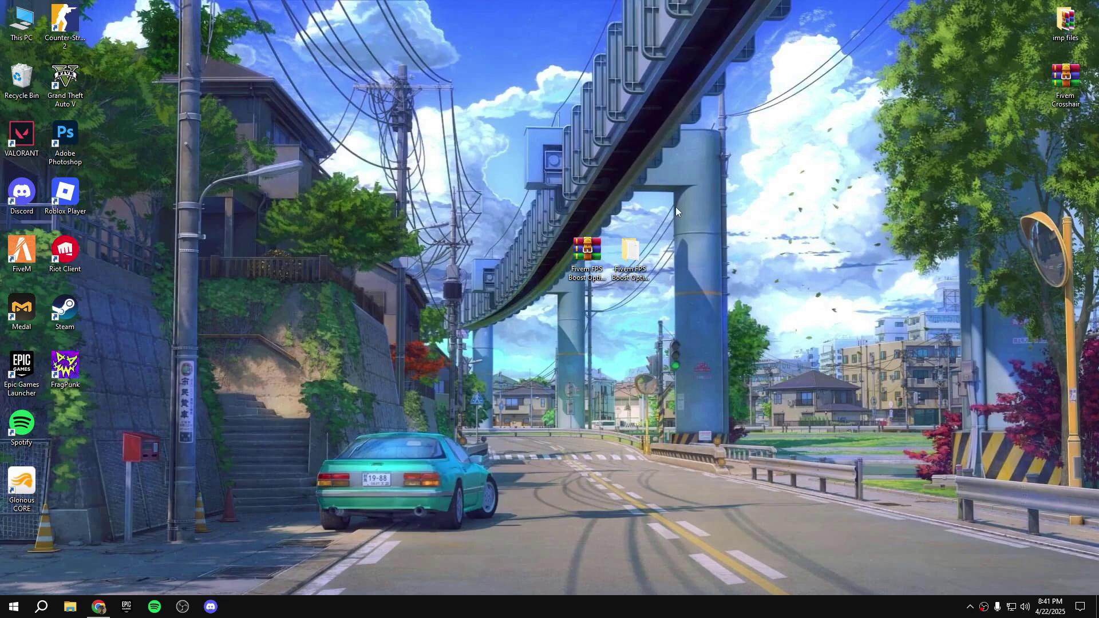
# Step: Open appdata through the Run dialog and go to the CitizenFX folder inside Roaming
pyautogui.click(41, 607)
pyautogui.write('r')
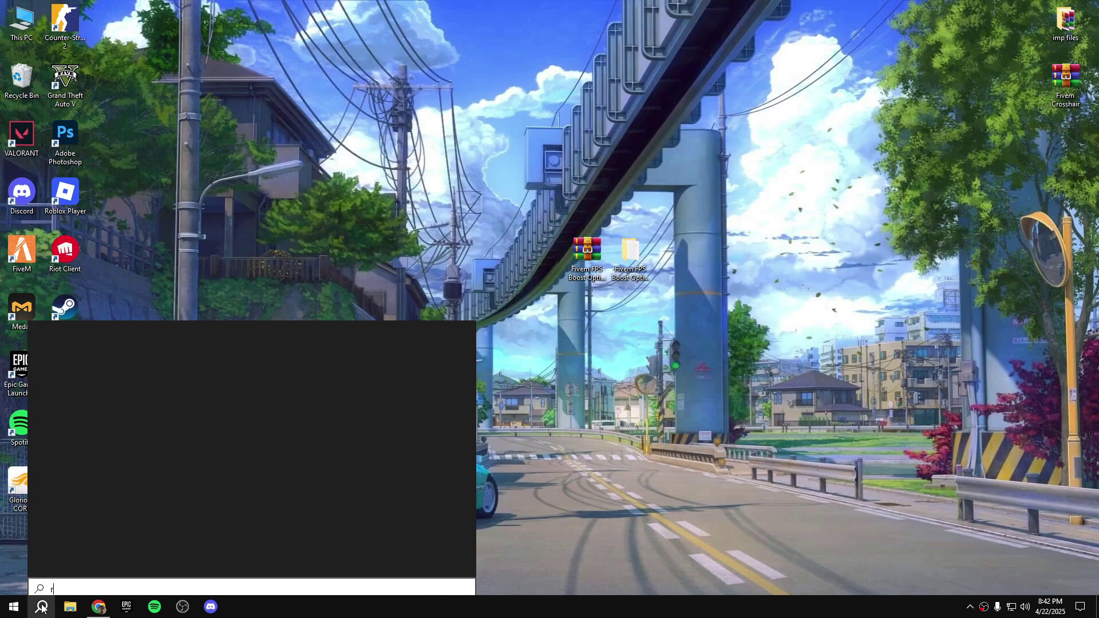
pyautogui.write('un')
pyautogui.click(107, 379)
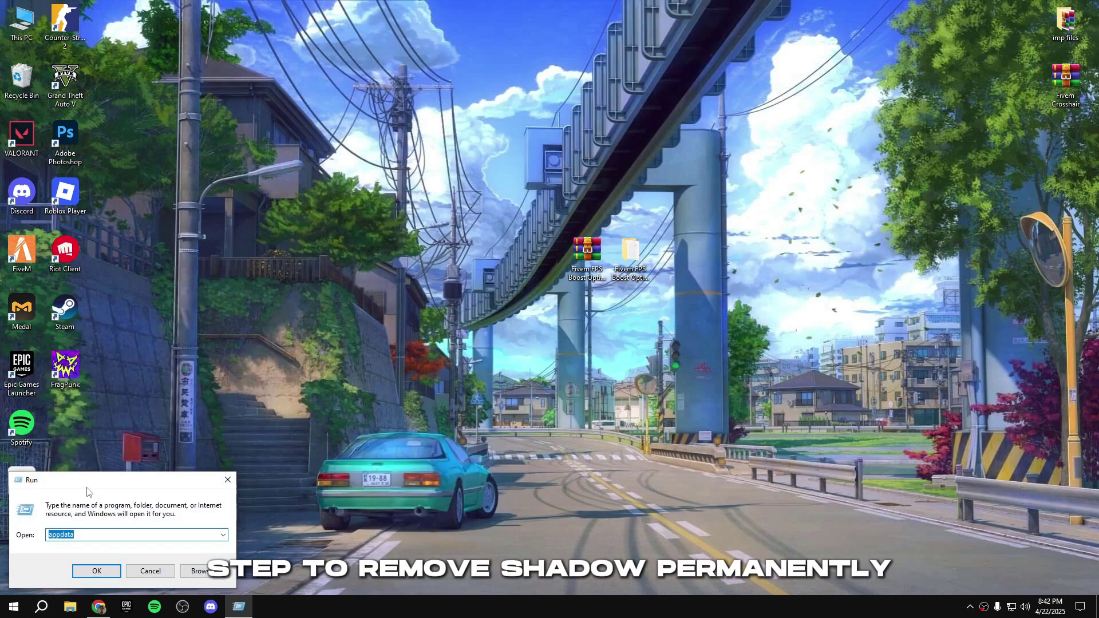
pyautogui.click(96, 571)
pyautogui.doubleClick(378, 280)
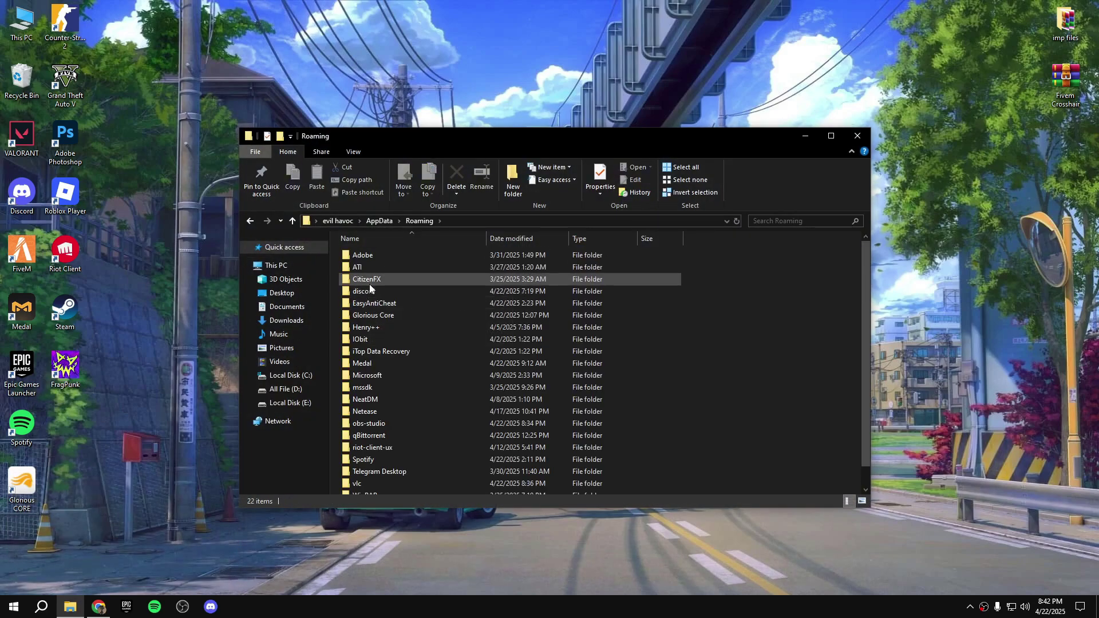
pyautogui.click(370, 283)
pyautogui.doubleClick(387, 278)
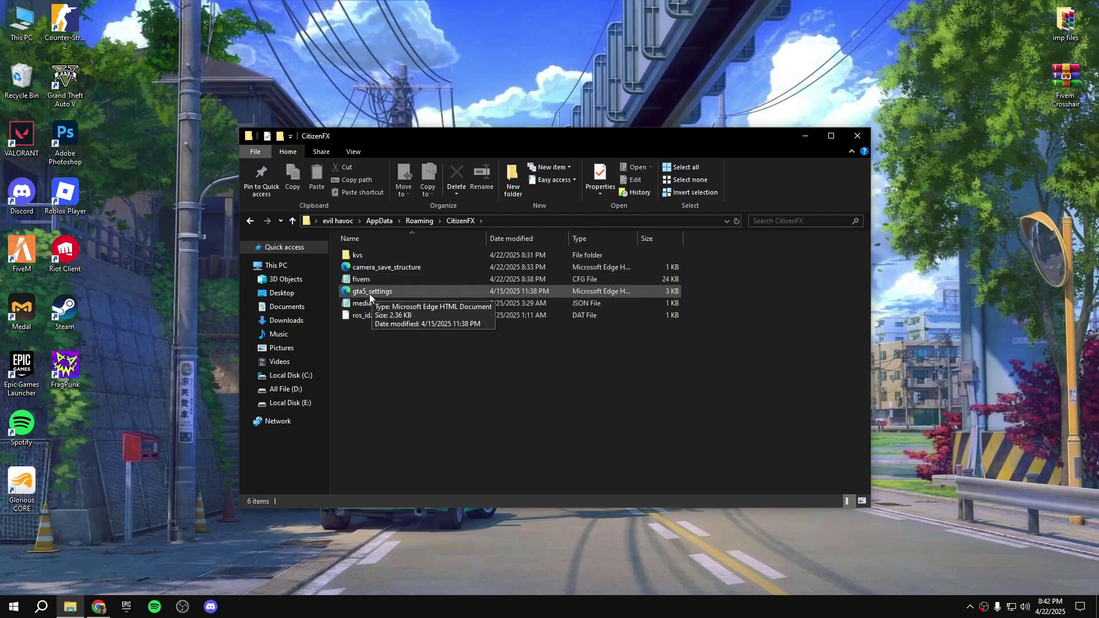
# Step: Open gta5_settings for editing in Notepad and enlarge its window to show more of the graphics entries
pyautogui.click(366, 291)
pyautogui.rightClick(366, 290)
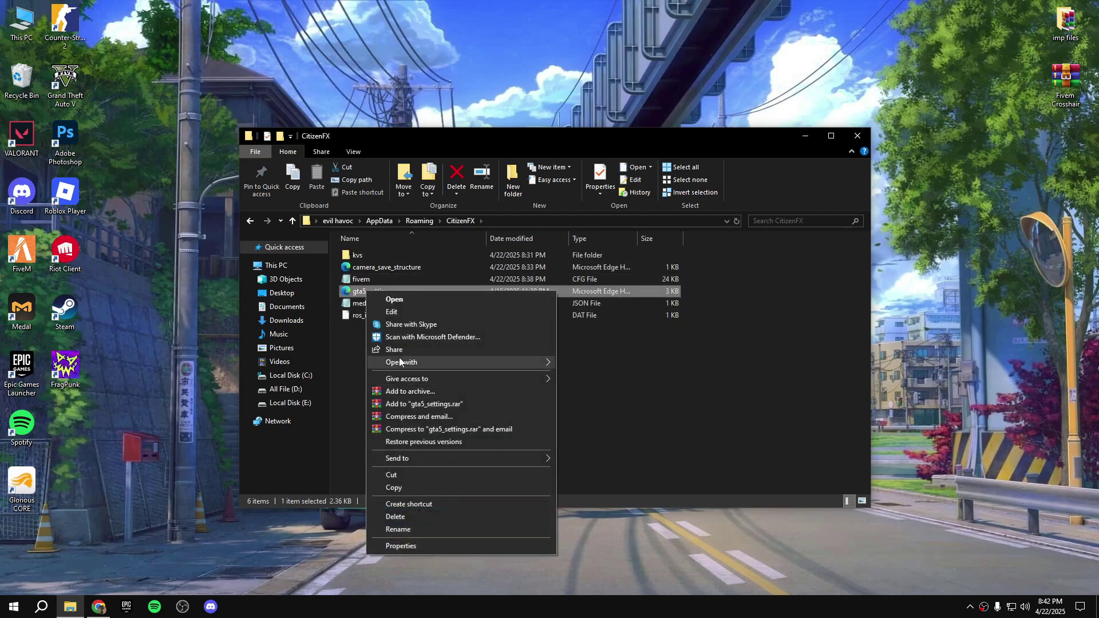
pyautogui.click(404, 310)
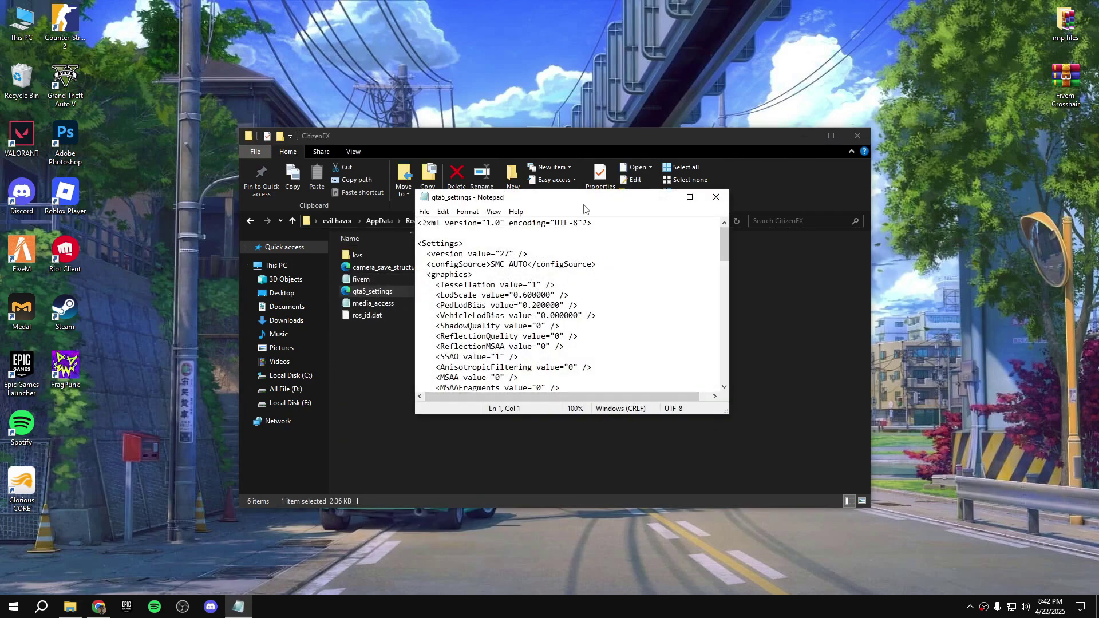
pyautogui.moveTo(580, 204); pyautogui.dragTo(402, 142)
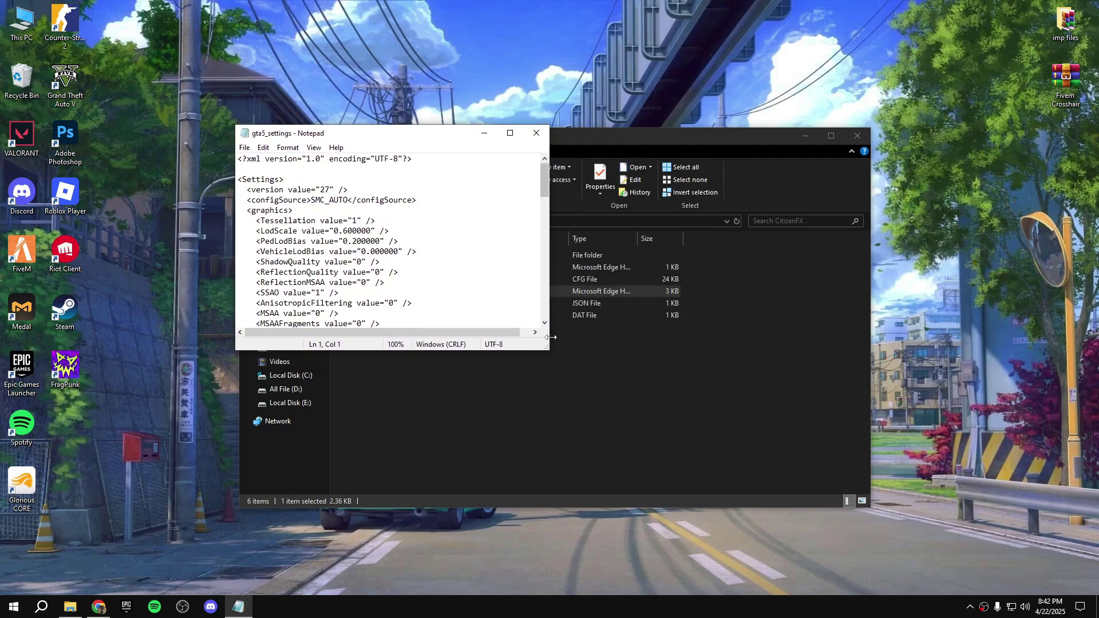
pyautogui.moveTo(545, 346); pyautogui.dragTo(880, 520)
pyautogui.moveTo(991, 587); pyautogui.dragTo(997, 592)
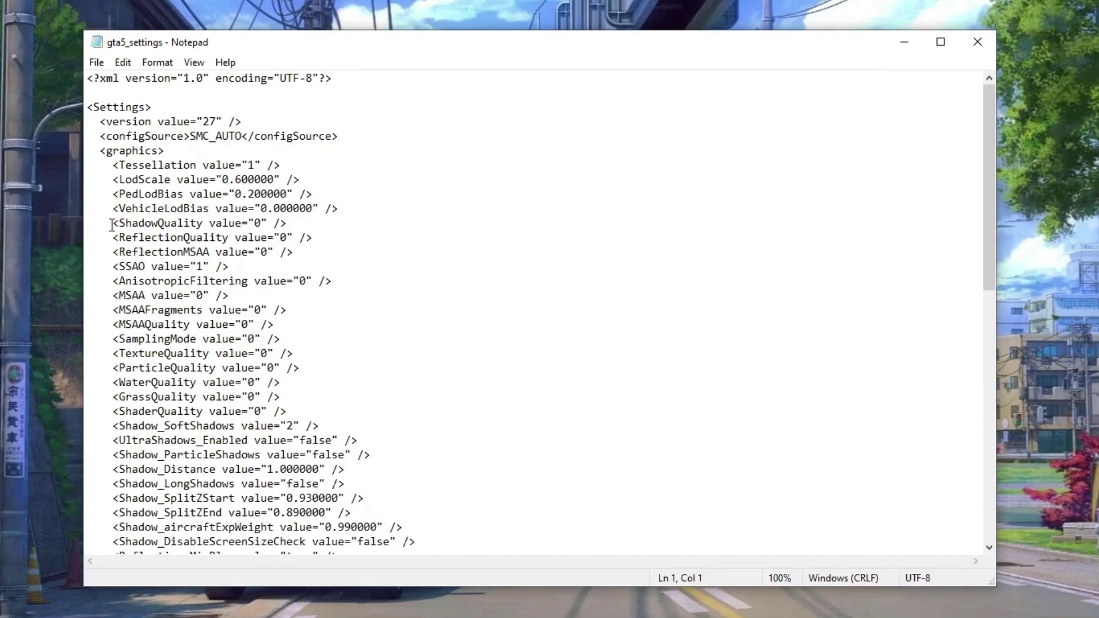
# Step: Set the ShadowQuality value to 0 in gta5_settings
pyautogui.moveTo(112, 223); pyautogui.dragTo(287, 224)
pyautogui.click(259, 223)
pyautogui.write('0')
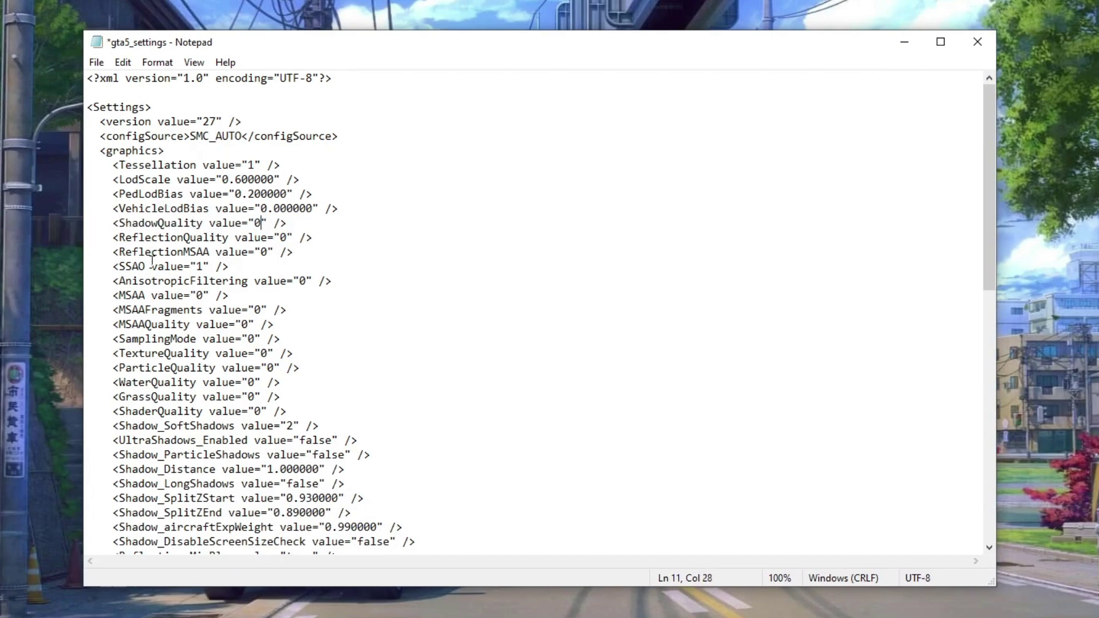
# Step: Review the Shadow_LongShadows, UltraShadows_Enabled and ShaderQuality values and the remaining graphics entries in gta5_settings
pyautogui.click(300, 485)
pyautogui.moveTo(113, 480); pyautogui.dragTo(324, 484)
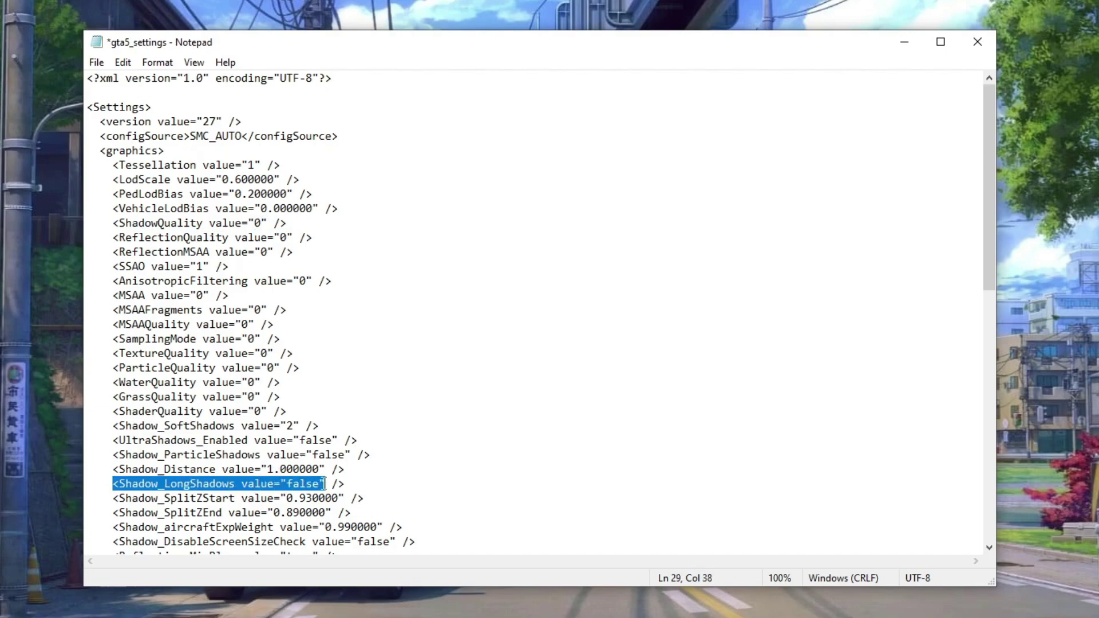
pyautogui.doubleClick(305, 483)
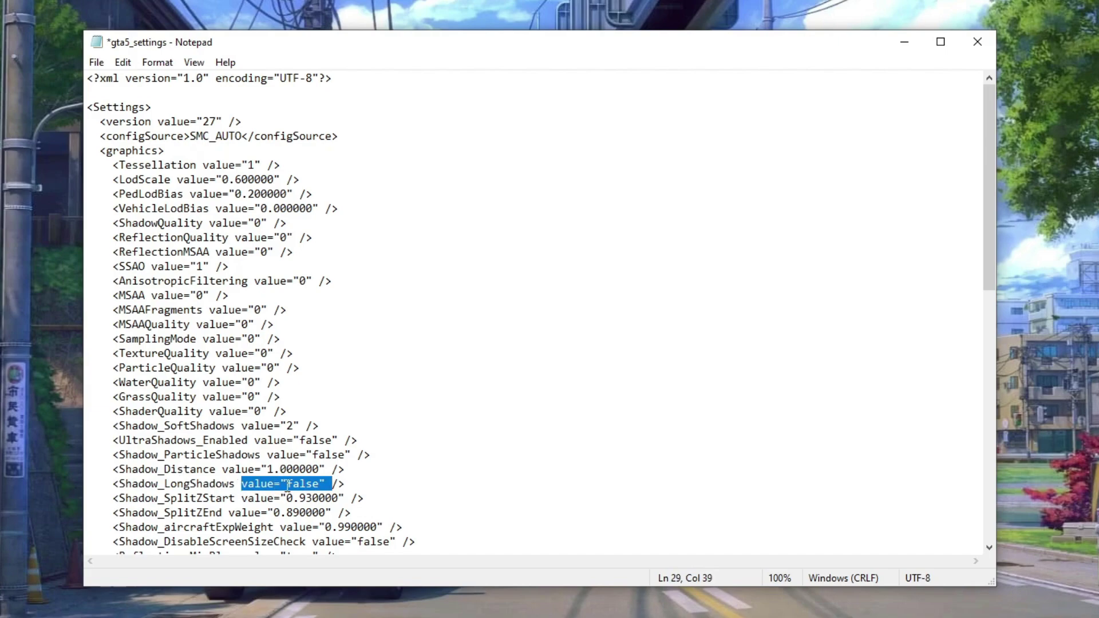
pyautogui.scroll(-1, 288, 487)
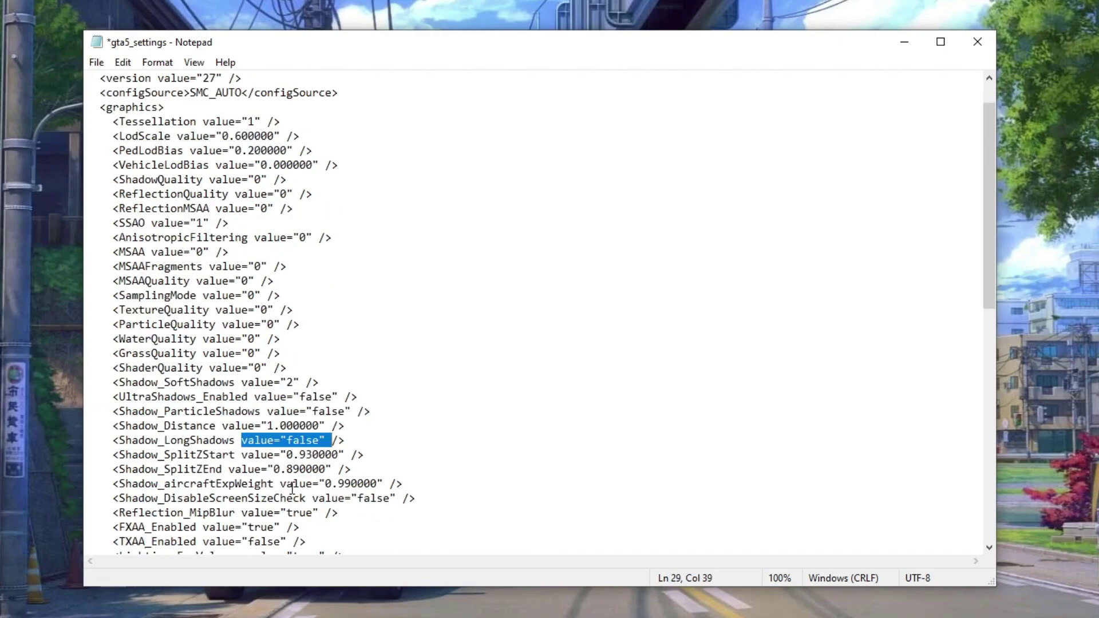
pyautogui.scroll(-1, 292, 489)
pyautogui.click(249, 455)
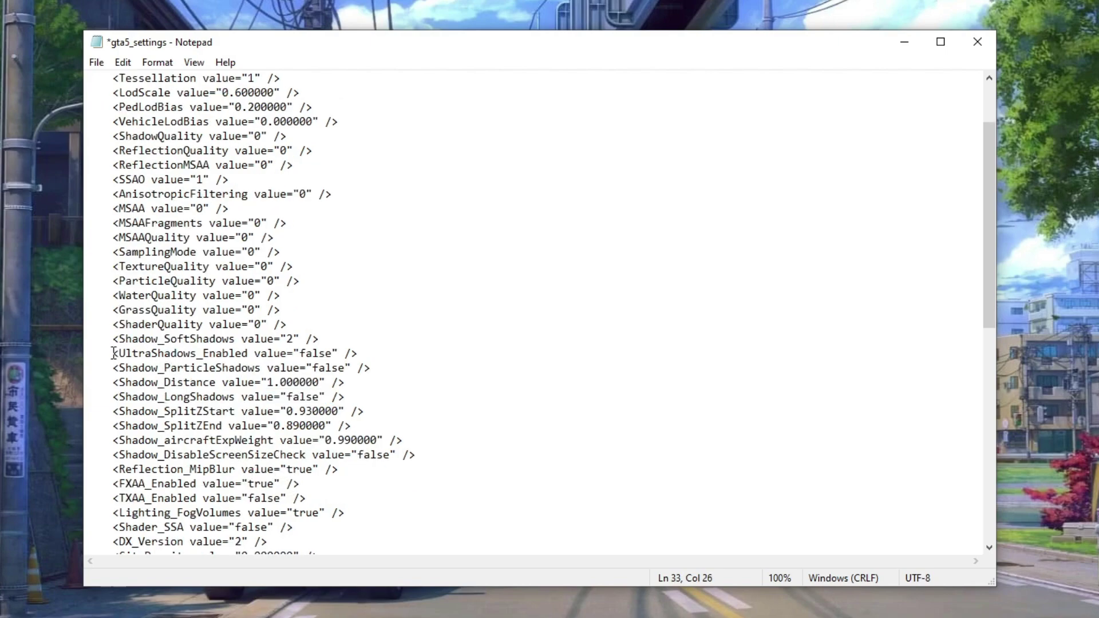
pyautogui.moveTo(113, 352); pyautogui.dragTo(352, 353)
pyautogui.doubleClick(315, 353)
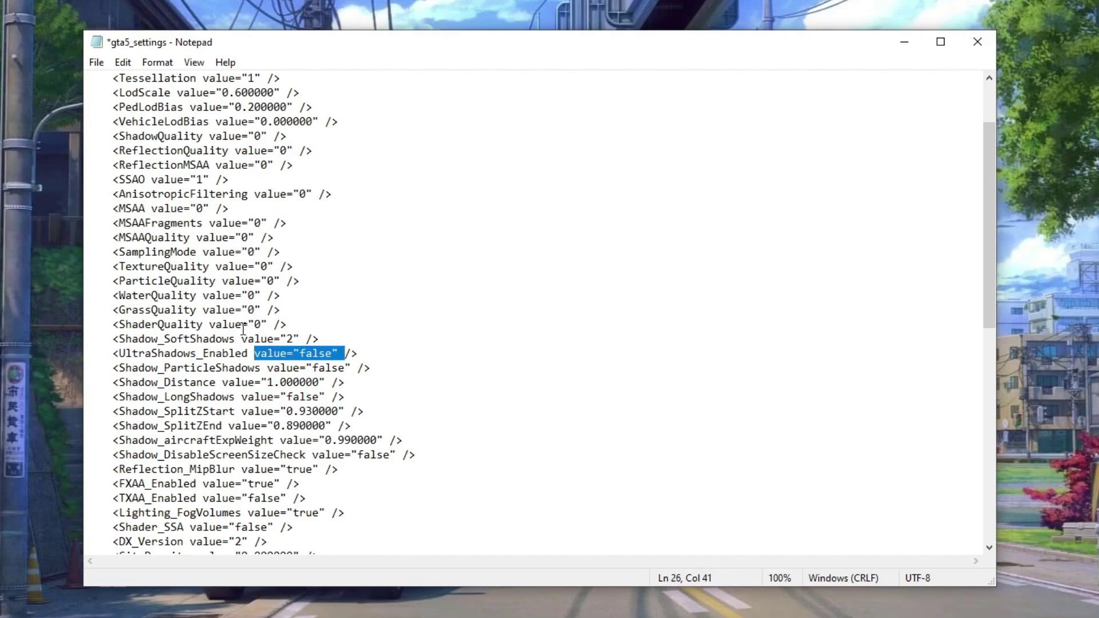
pyautogui.moveTo(118, 325); pyautogui.dragTo(273, 324)
pyautogui.scroll(-8, 273, 325)
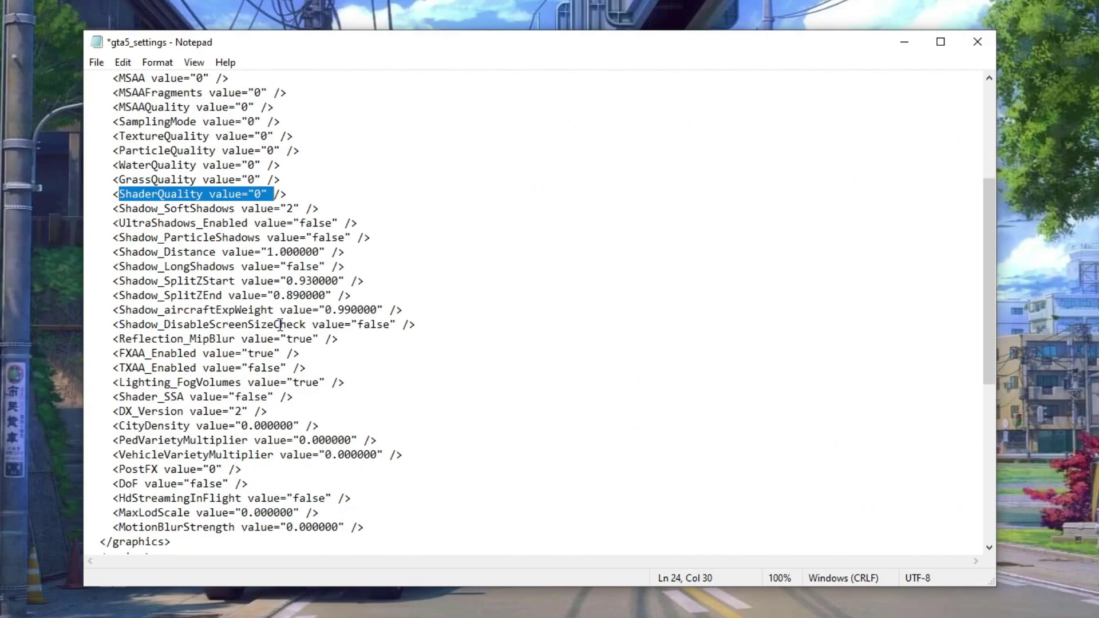
pyautogui.scroll(10, 164, 399)
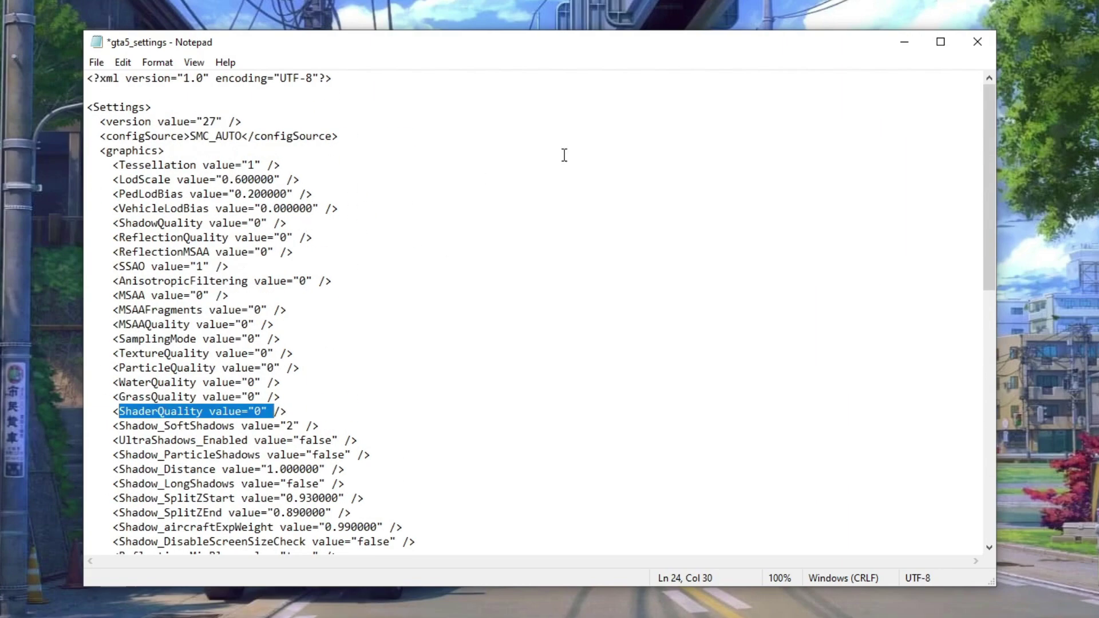
# Step: Close gta5_settings without saving the changes, and close the CitizenFX folder window
pyautogui.click(977, 41)
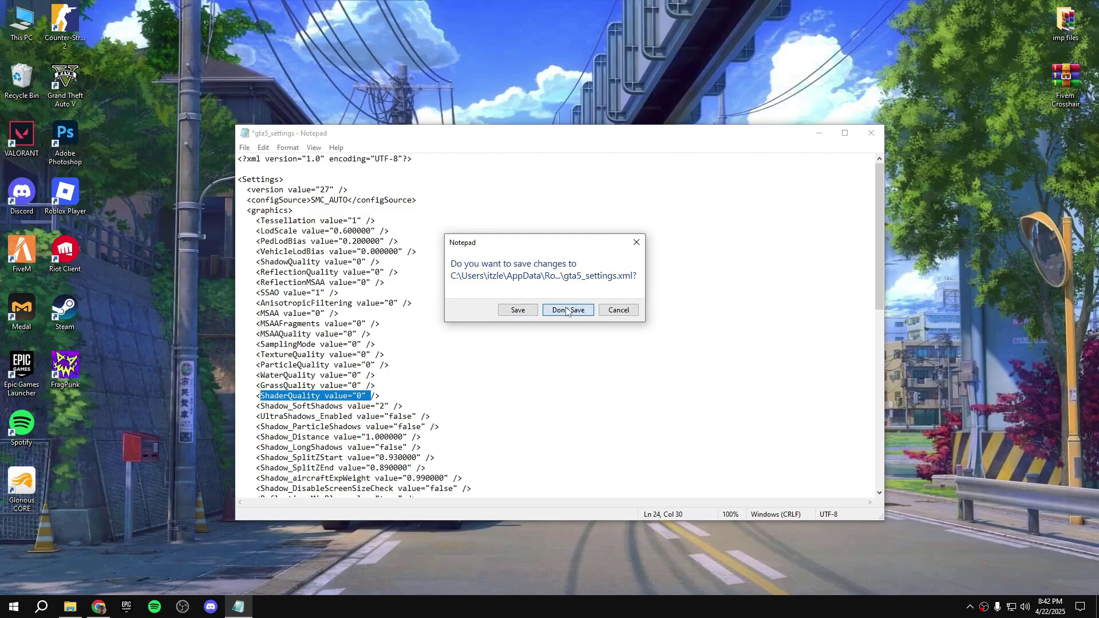
pyautogui.click(567, 311)
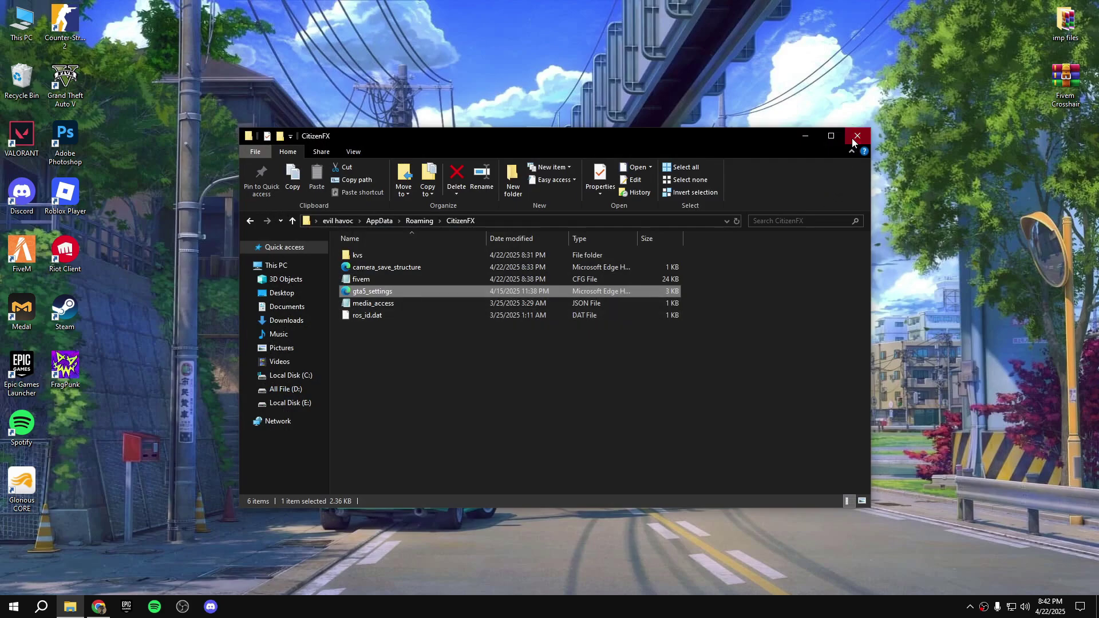
pyautogui.click(857, 137)
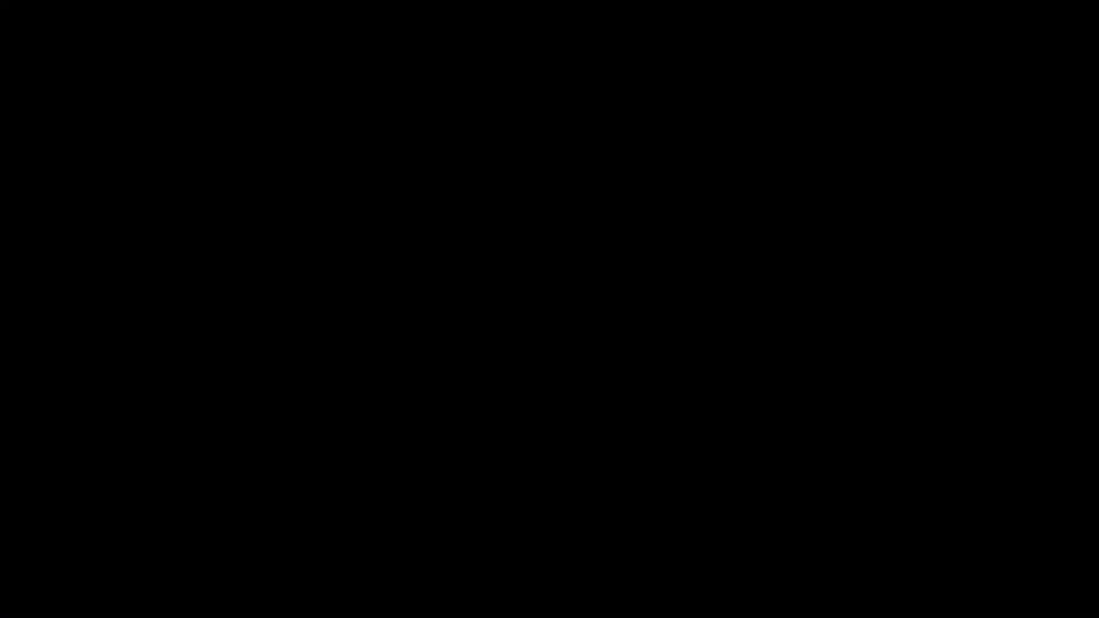